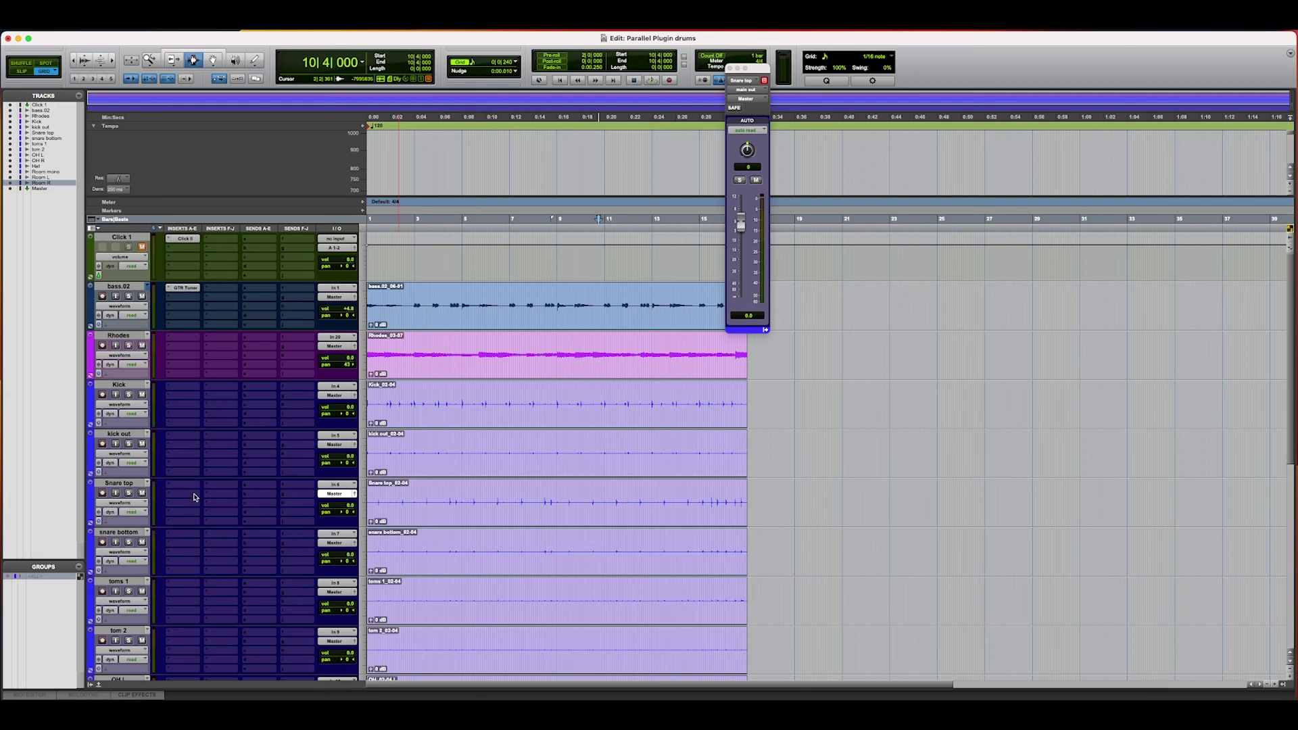
Bring up the plug-in category submenu from an empty insert slot on Snare top
{"action": "left_click", "coordinate": [194, 497]}
{"action": "mouse_move", "coordinate": [194, 496]}
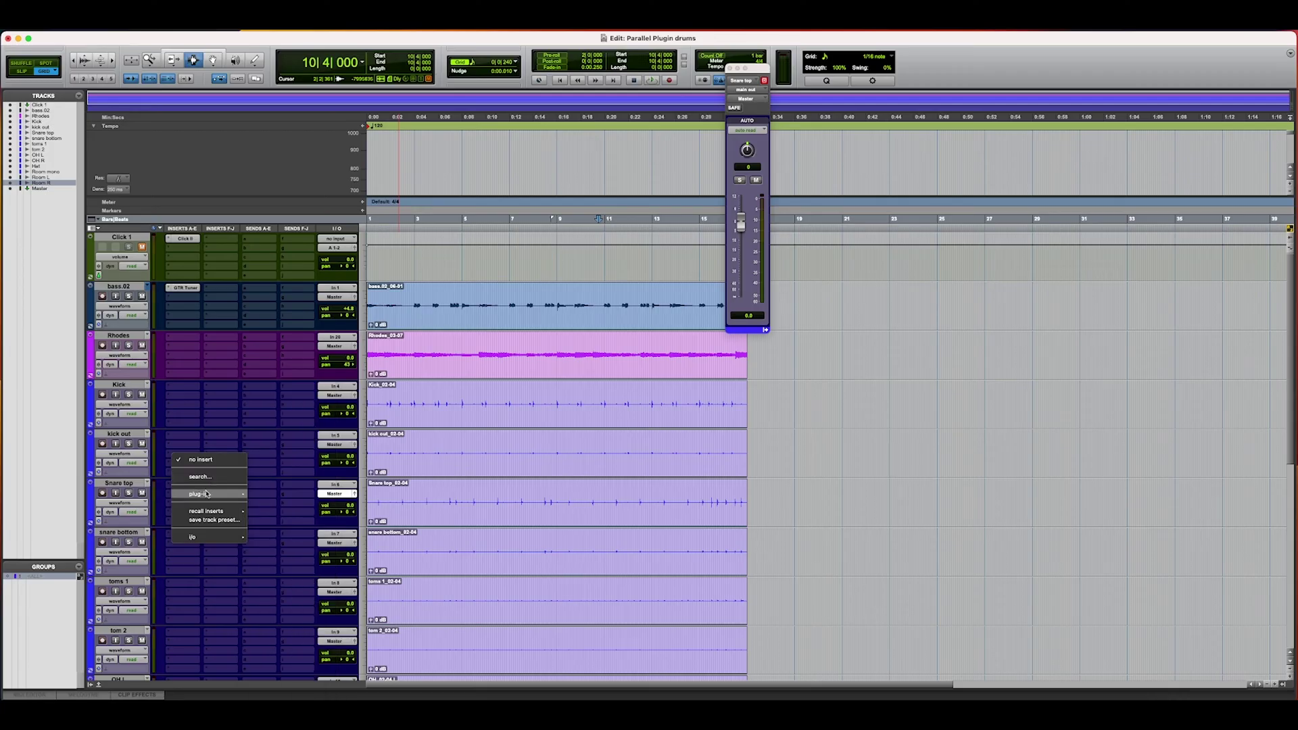
Insert SSLChannel (mono) from the EQ category on Snare top's insert
{"action": "mouse_move", "coordinate": [313, 505]}
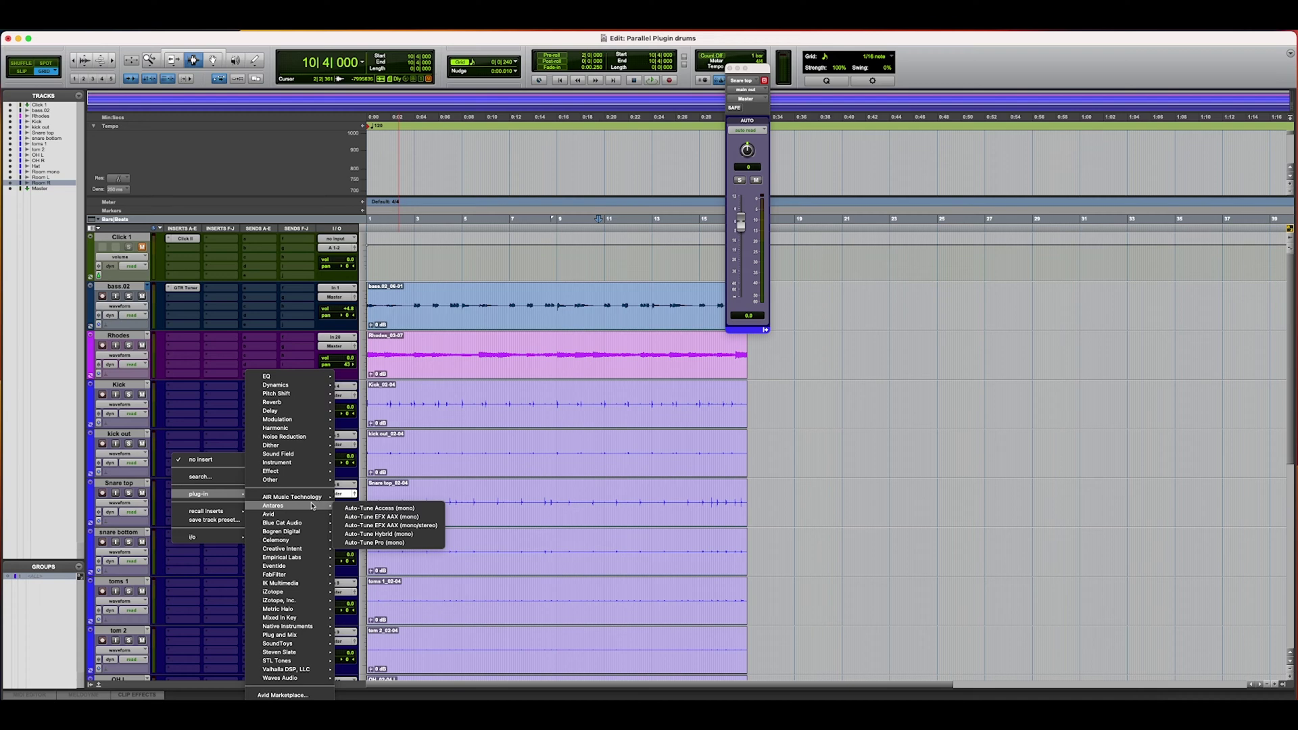
{"action": "mouse_move", "coordinate": [330, 385]}
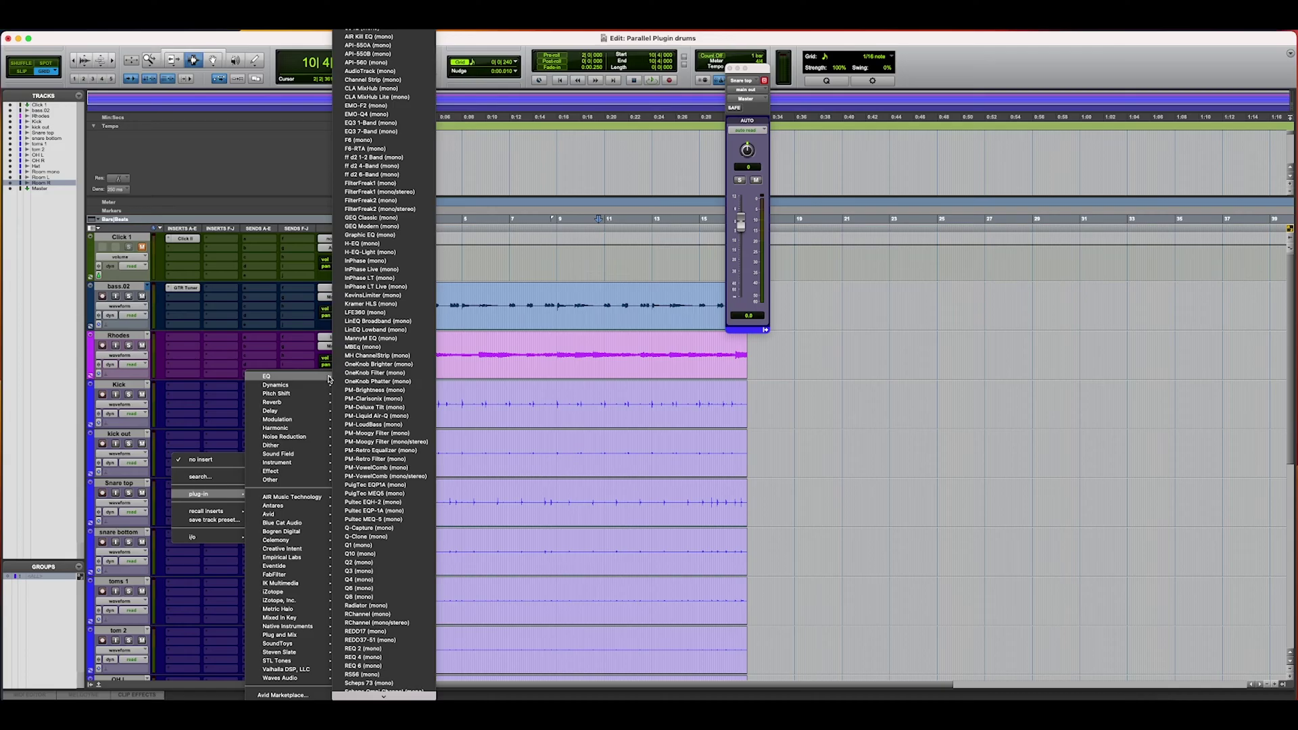
{"action": "scroll", "coordinate": [429, 537], "scroll_direction": "down", "scroll_amount": 5}
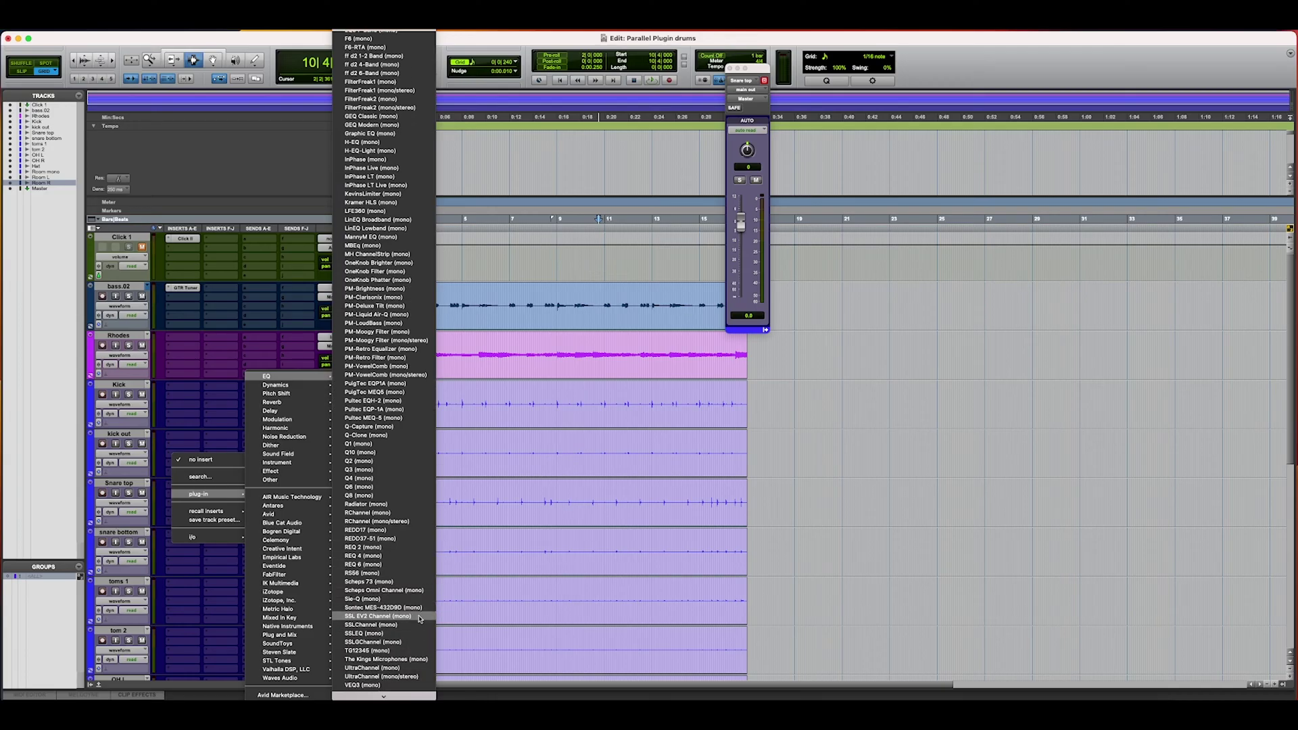
{"action": "left_click", "coordinate": [371, 625]}
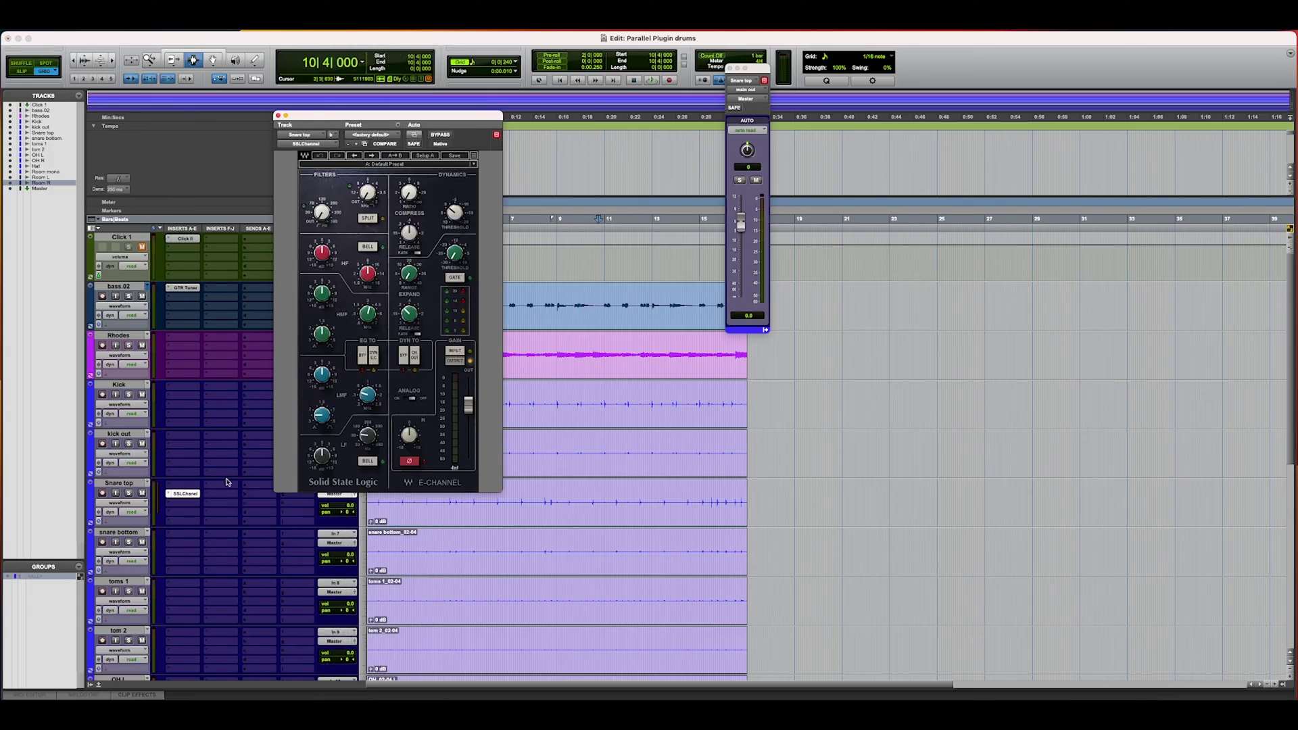
{"action": "left_click", "coordinate": [169, 496]}
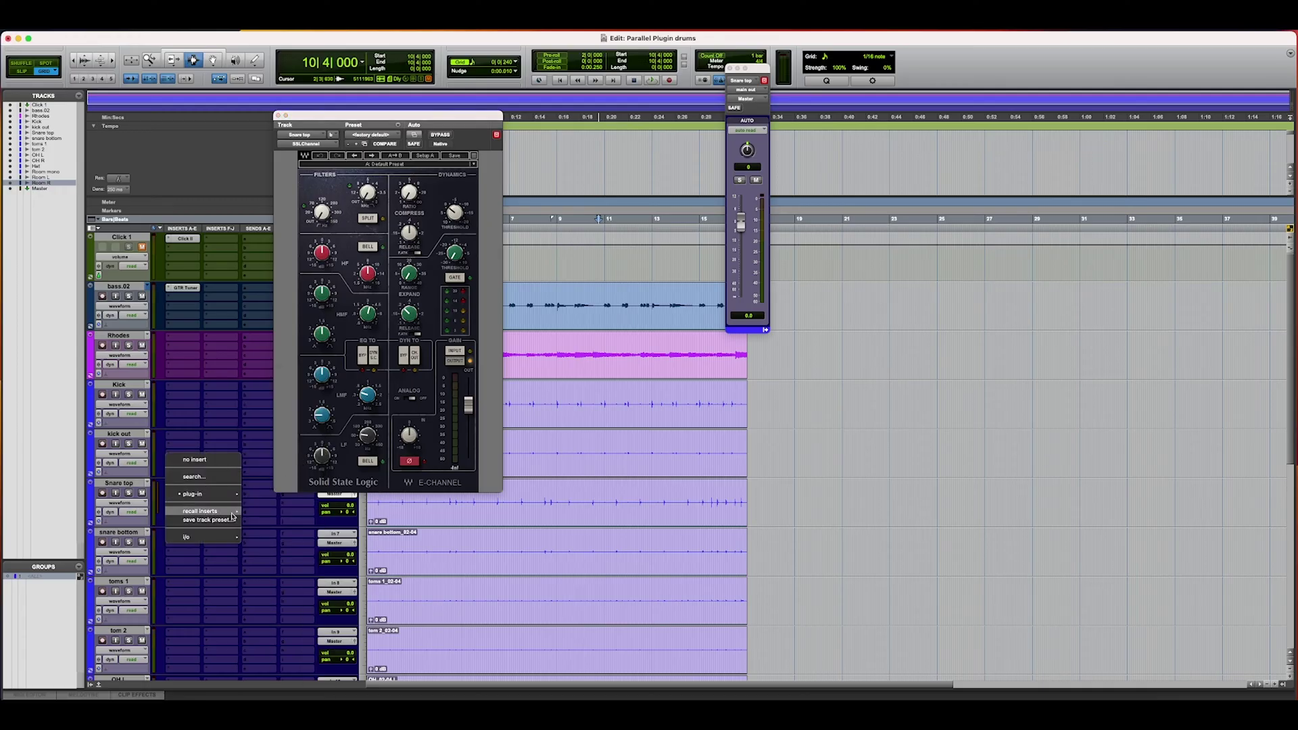
{"action": "mouse_move", "coordinate": [233, 497]}
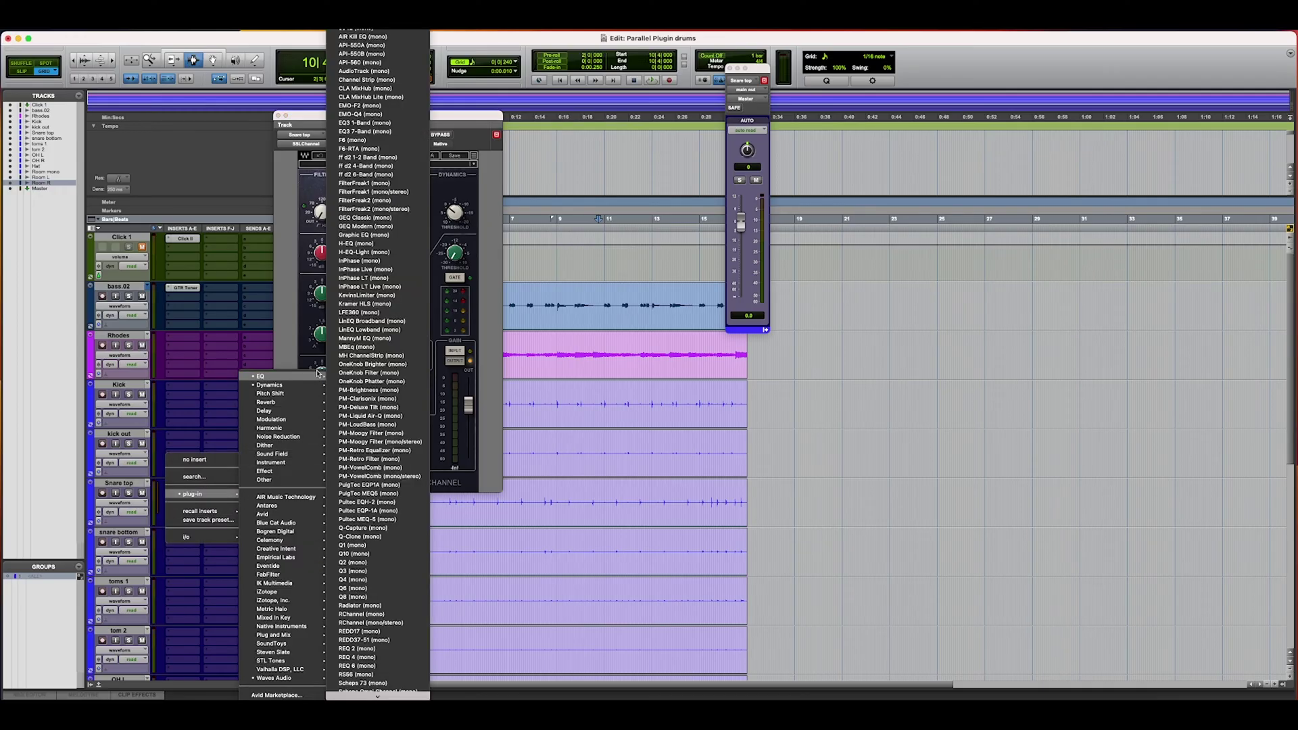
{"action": "scroll", "coordinate": [378, 446], "scroll_direction": "down", "scroll_amount": 4}
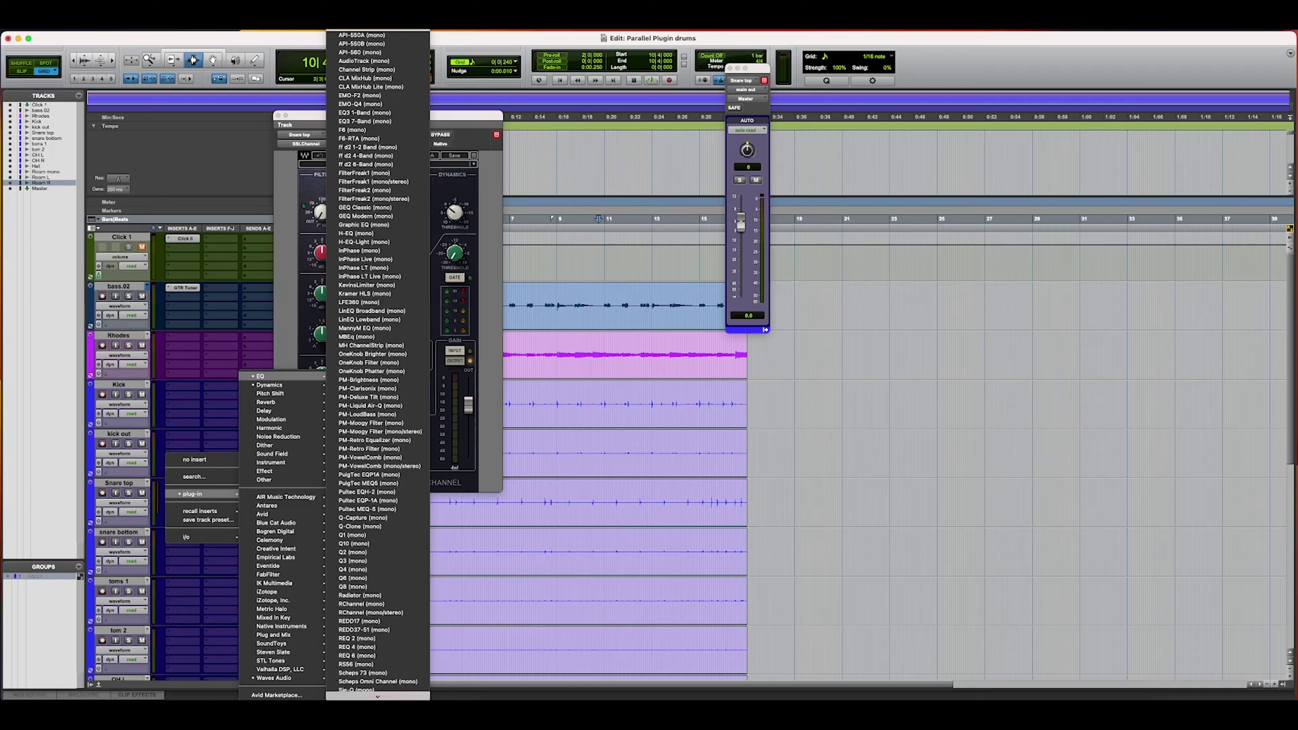
{"action": "scroll", "coordinate": [392, 609], "scroll_direction": "down", "scroll_amount": 1}
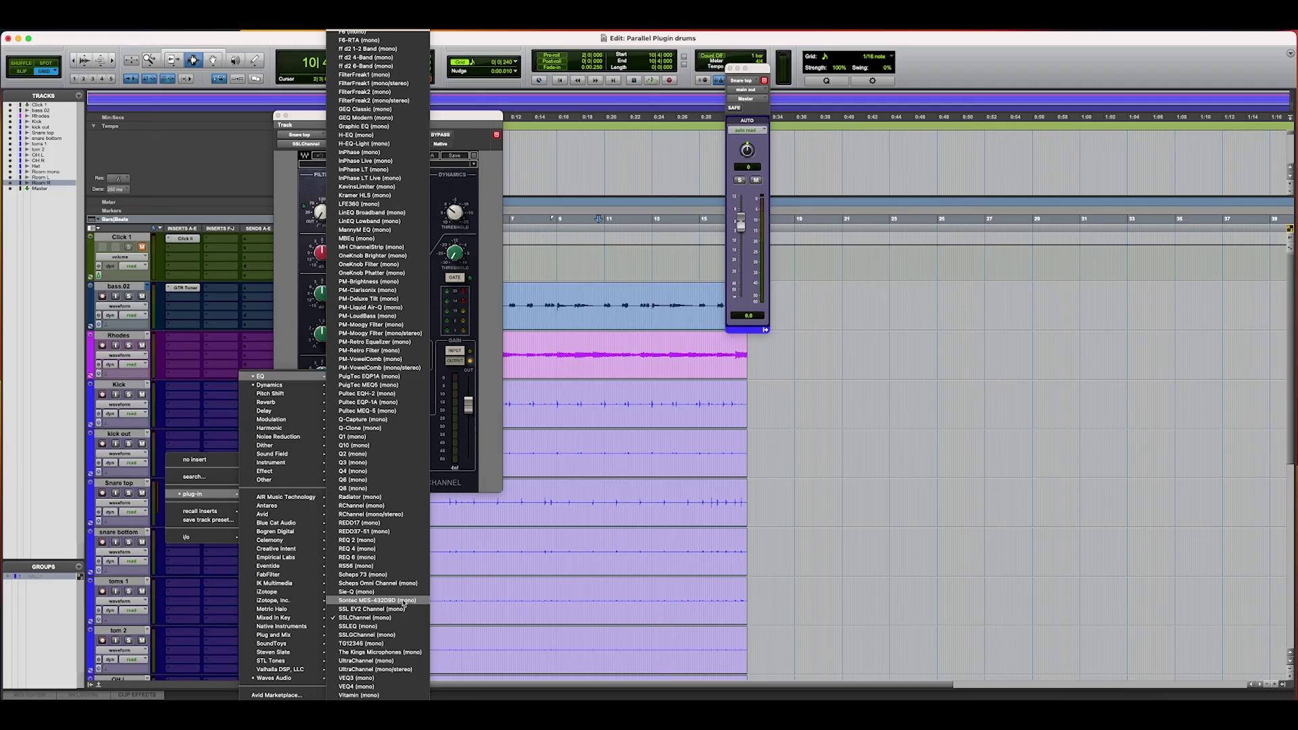
{"action": "scroll", "coordinate": [404, 601], "scroll_direction": "up", "scroll_amount": 5}
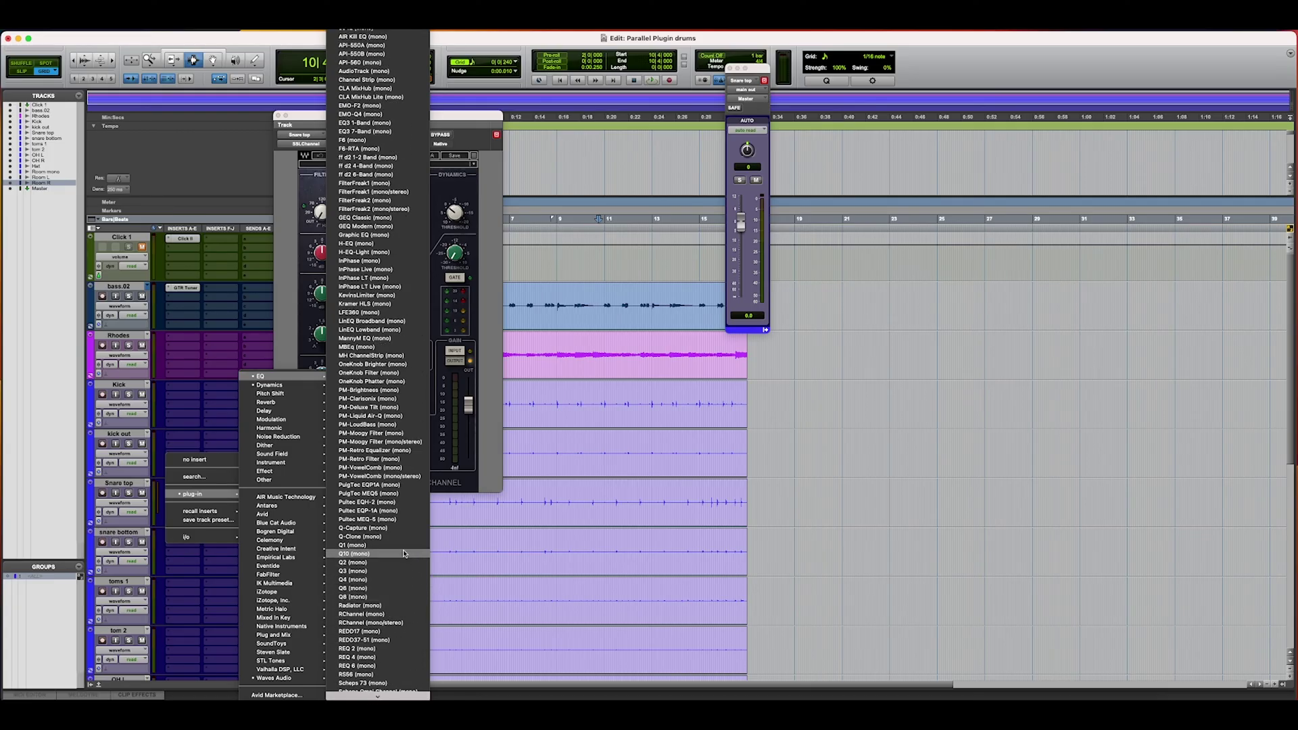
{"action": "scroll", "coordinate": [404, 568], "scroll_direction": "down", "scroll_amount": 5}
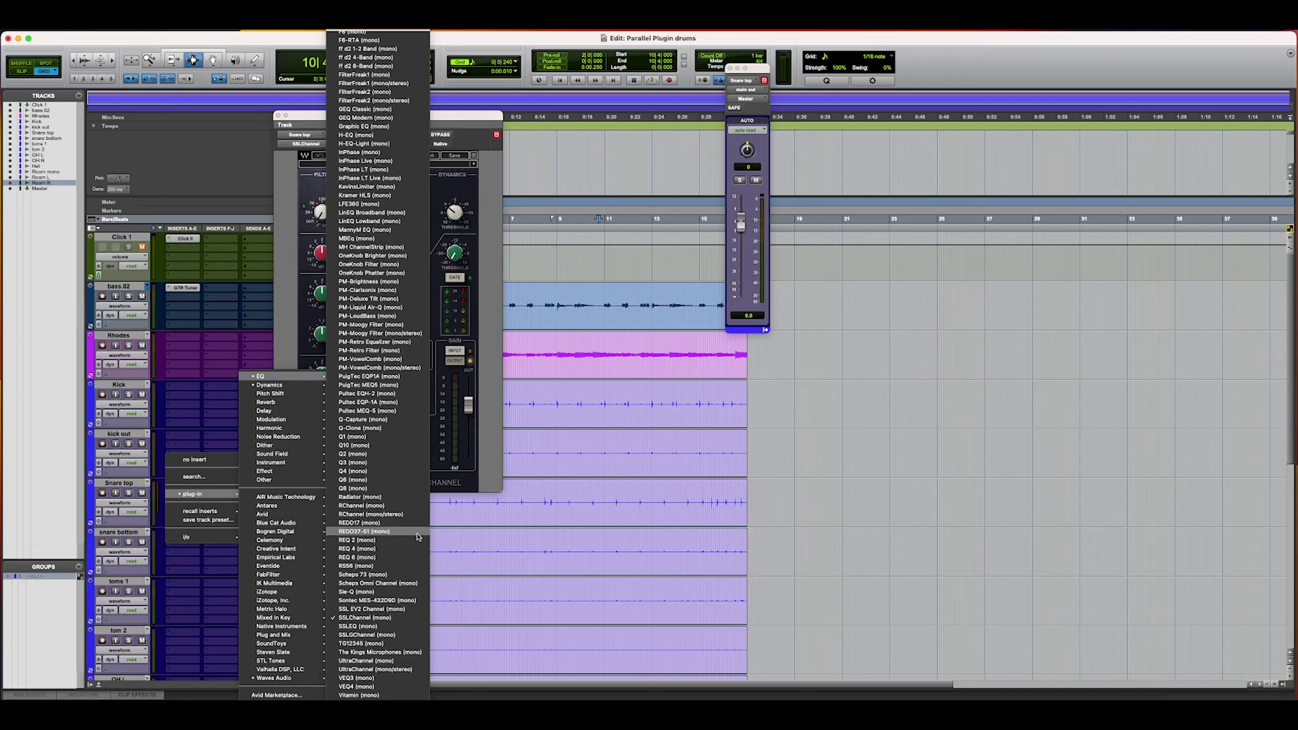
{"action": "mouse_move", "coordinate": [272, 609]}
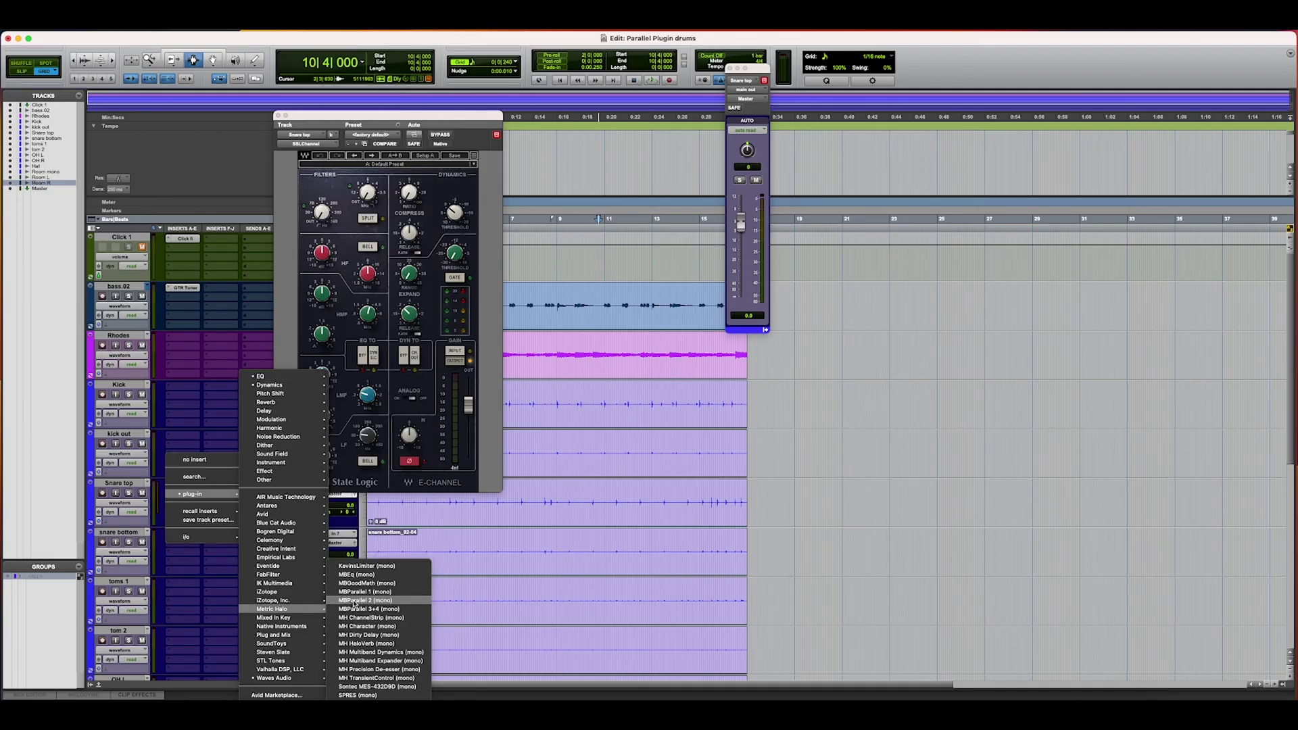
{"action": "key", "text": "Escape"}
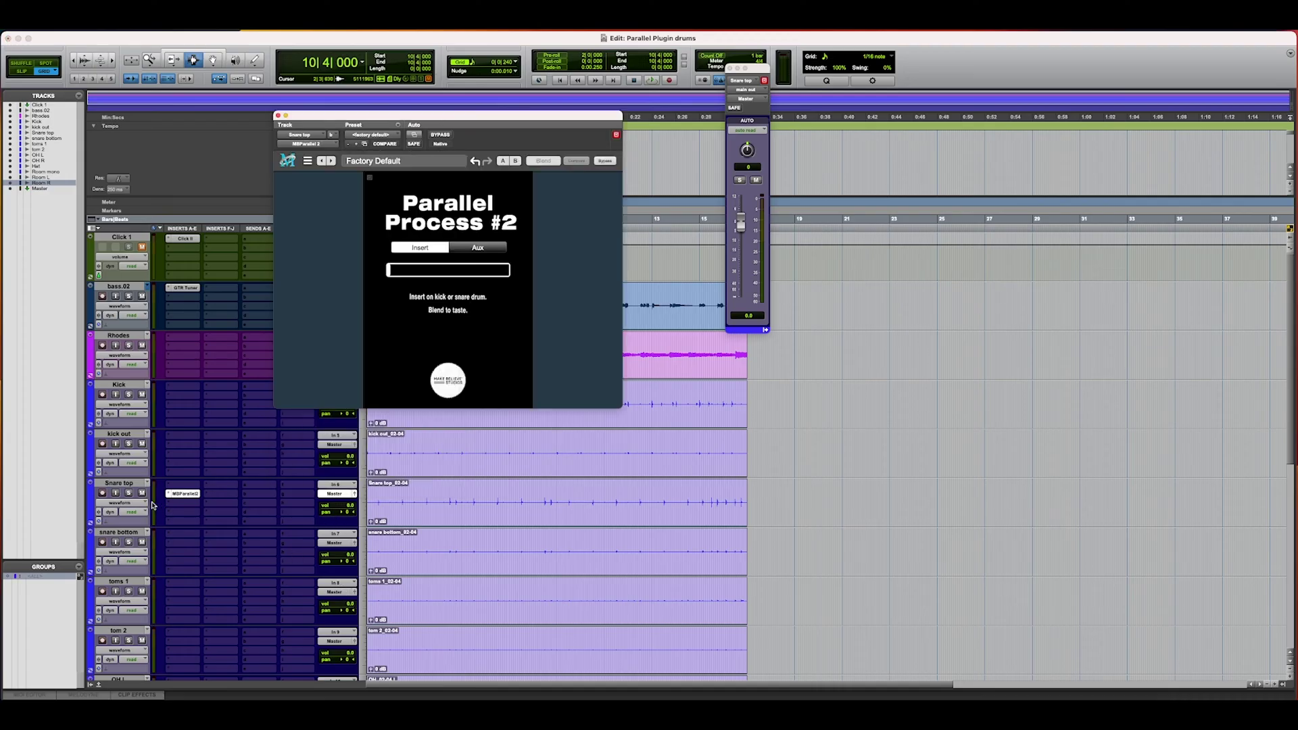
Solo Snare top and, during playback, blend in most of MBParallel 2's parallel processing
{"action": "left_click", "coordinate": [129, 494]}
{"action": "key", "text": "space"}
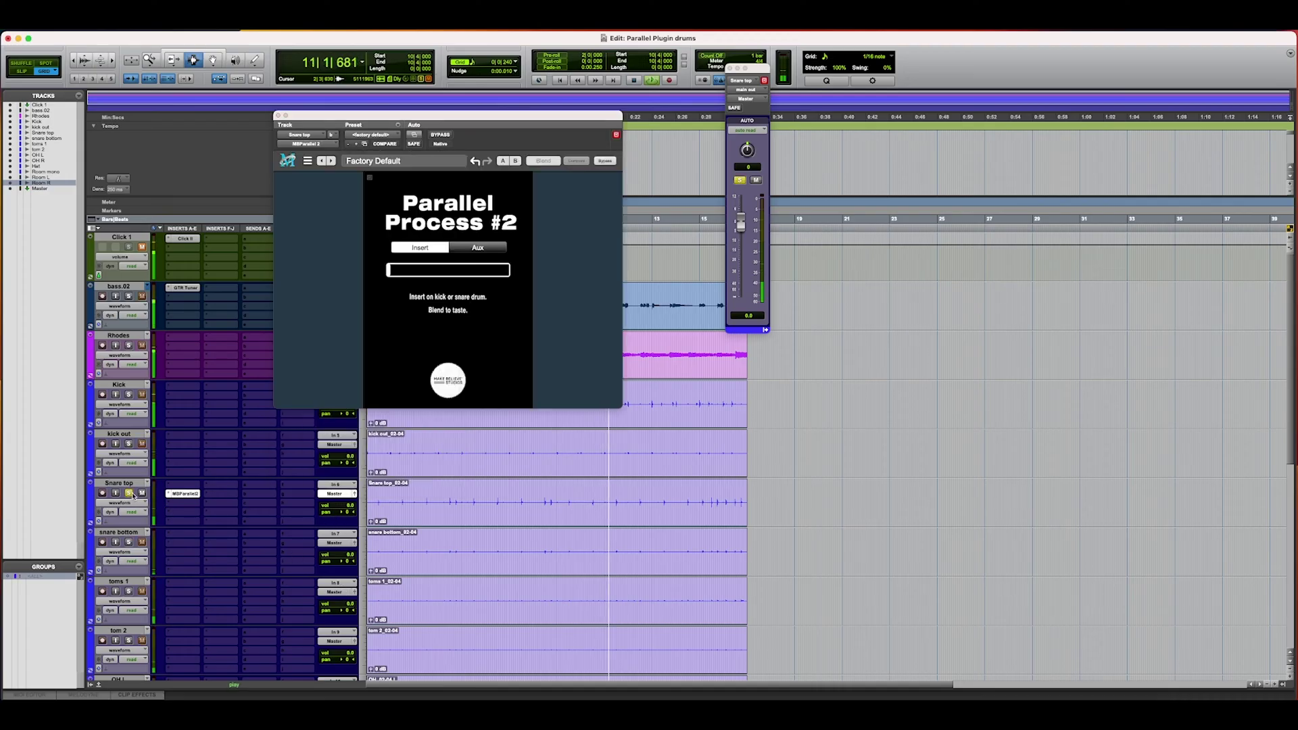
{"action": "key", "text": "space"}
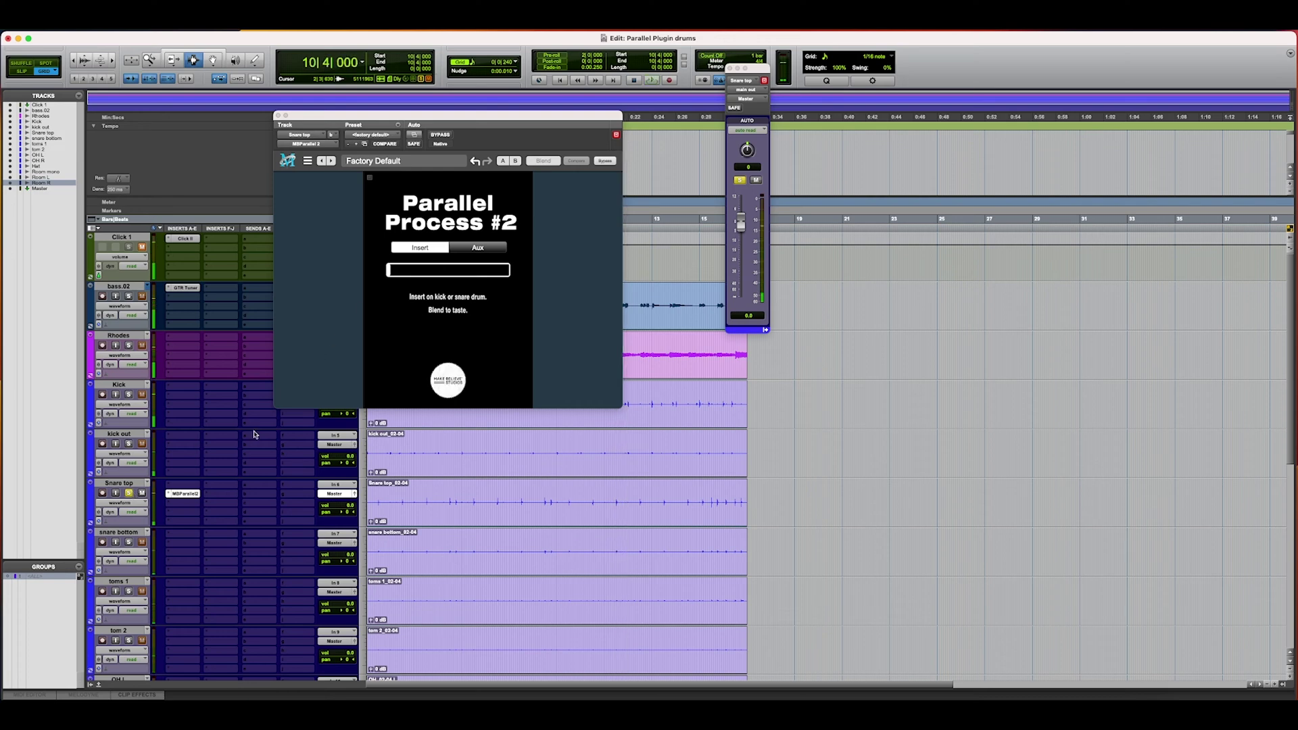
{"action": "left_click", "coordinate": [473, 502]}
{"action": "key", "text": "space"}
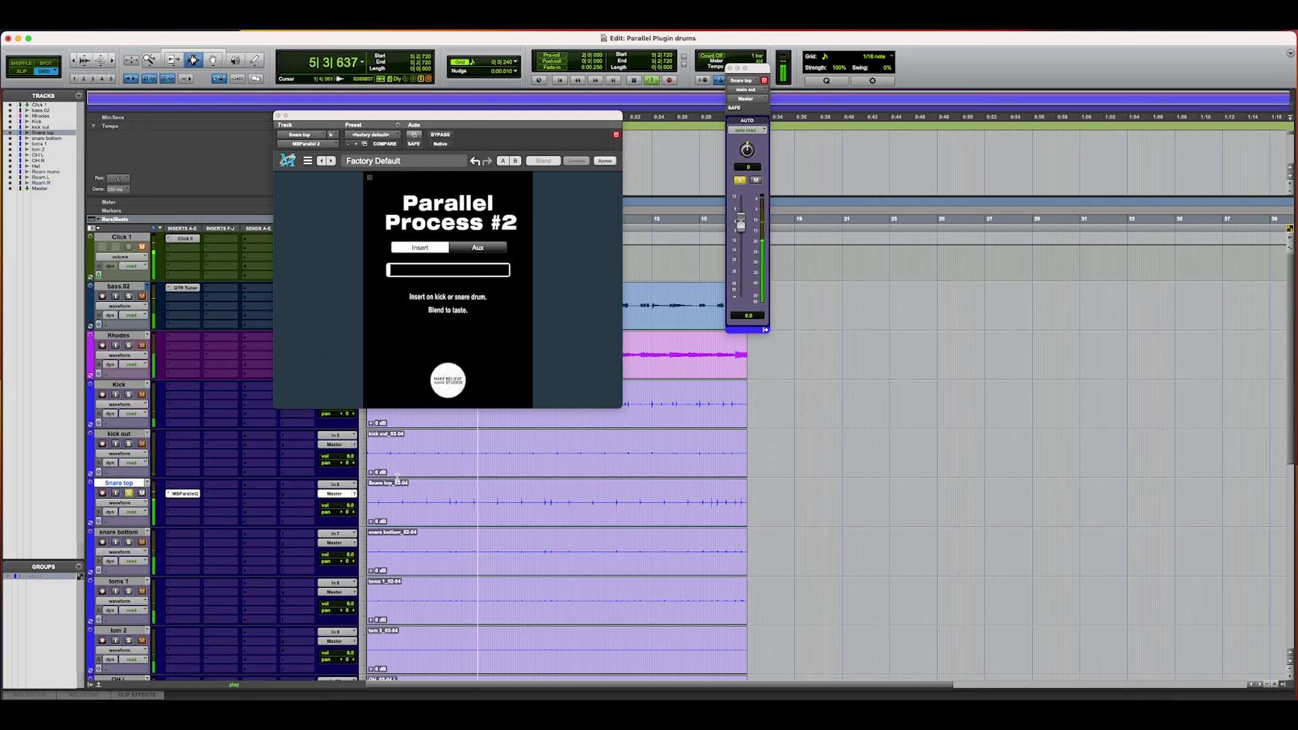
{"action": "left_click_drag", "start_coordinate": [391, 273], "coordinate": [493, 282]}
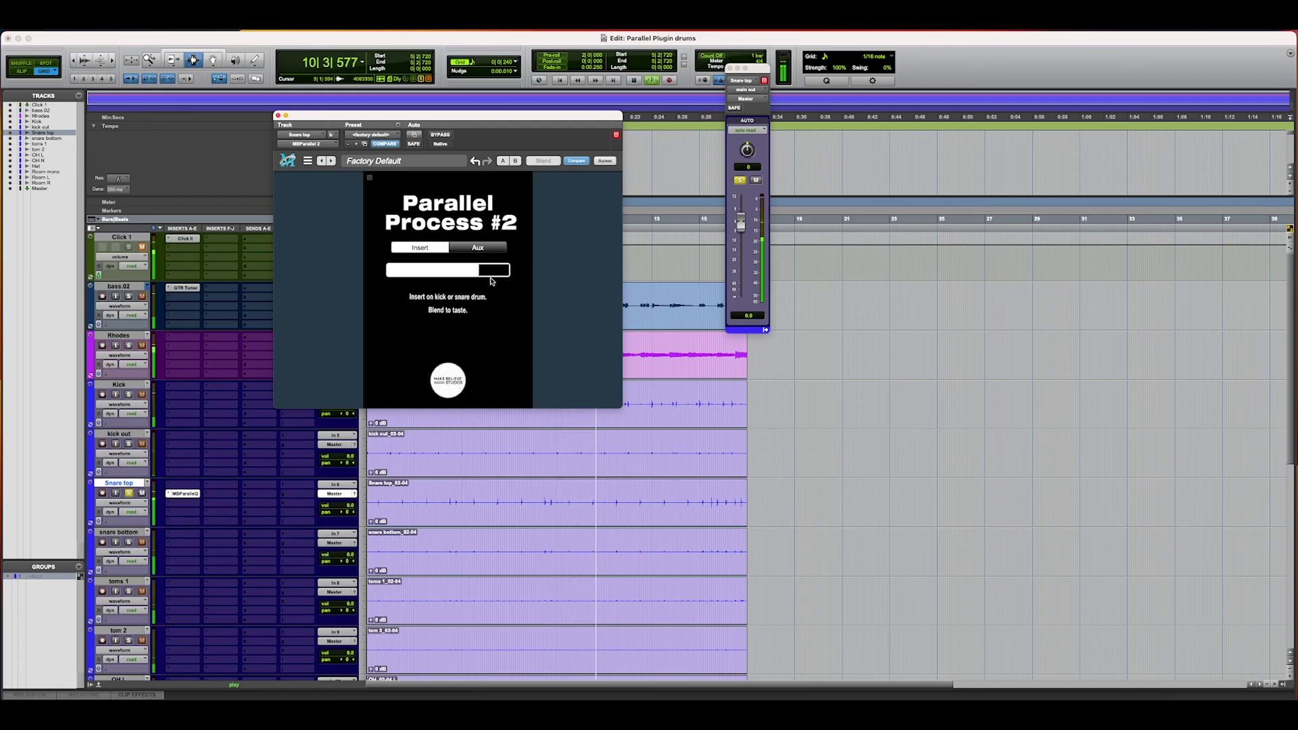
{"action": "key", "text": "space"}
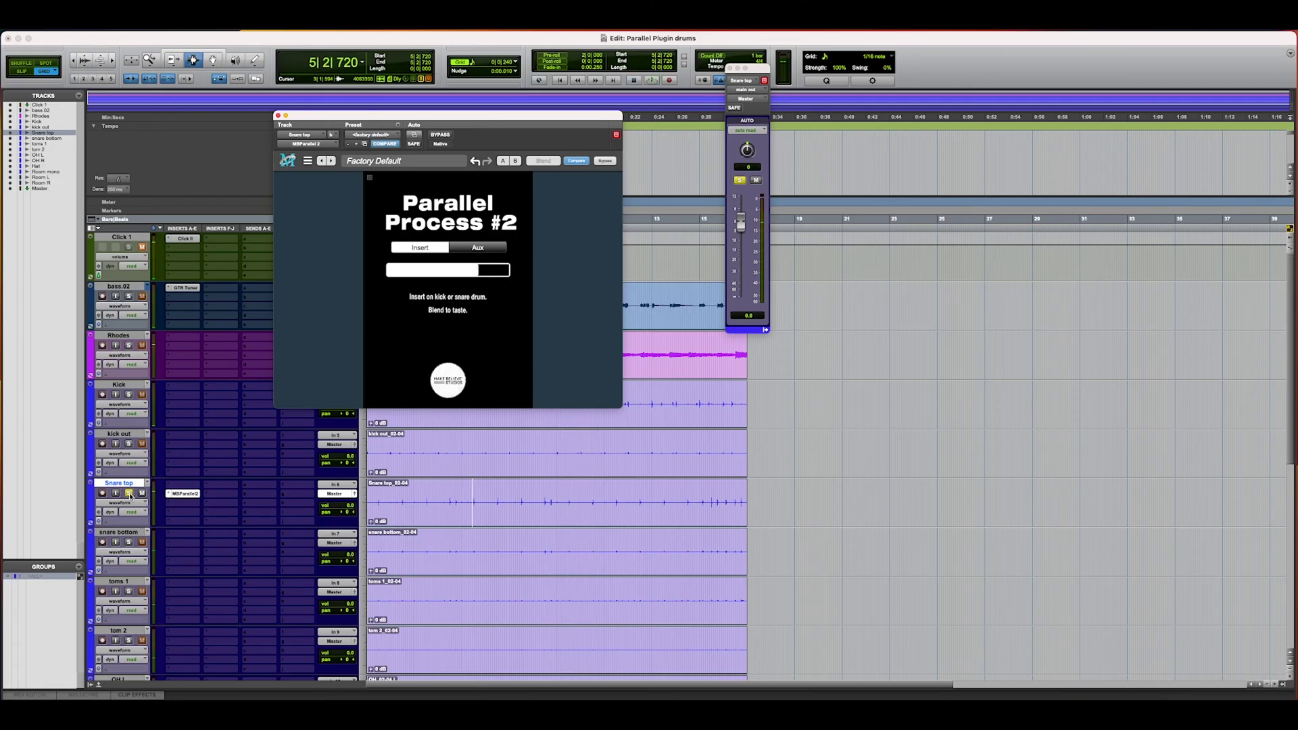
Unsolo Snare top and trim its blend slightly to about three-quarters in the full mix
{"action": "left_click", "coordinate": [130, 493]}
{"action": "key", "text": "space"}
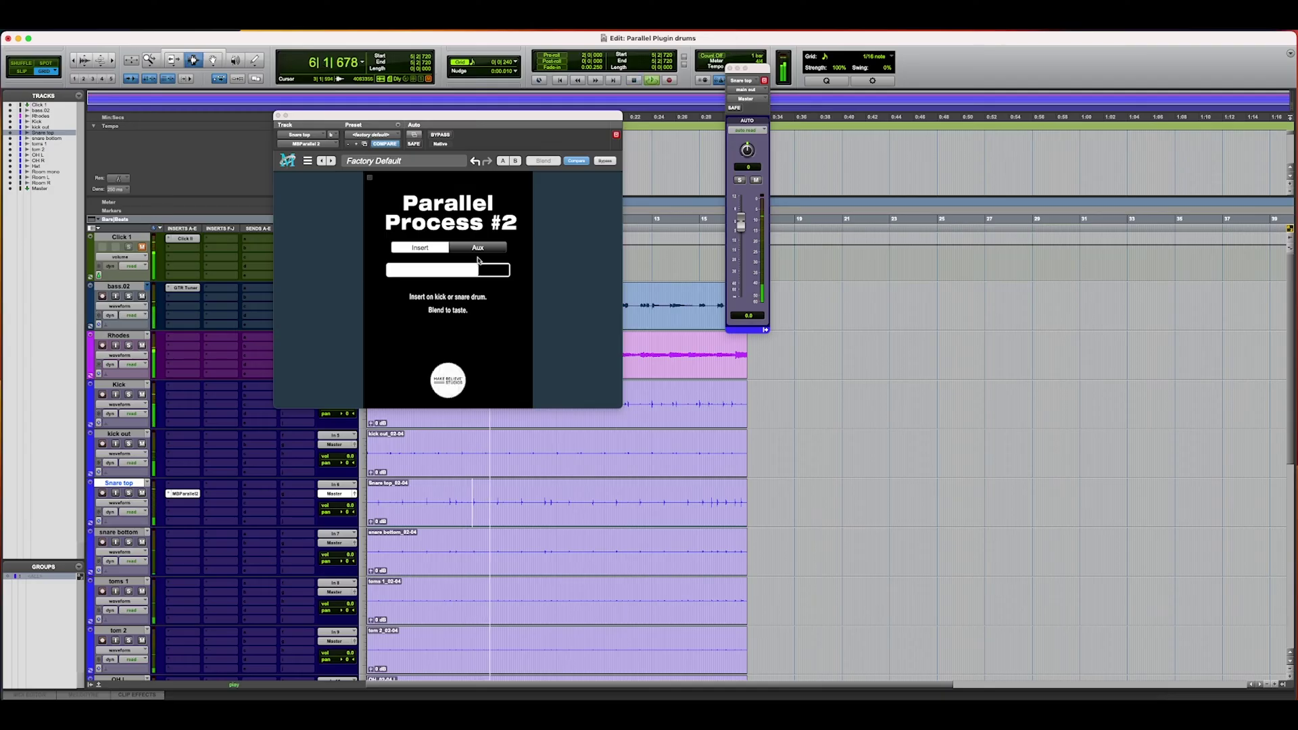
{"action": "left_click_drag", "start_coordinate": [478, 270], "coordinate": [471, 273]}
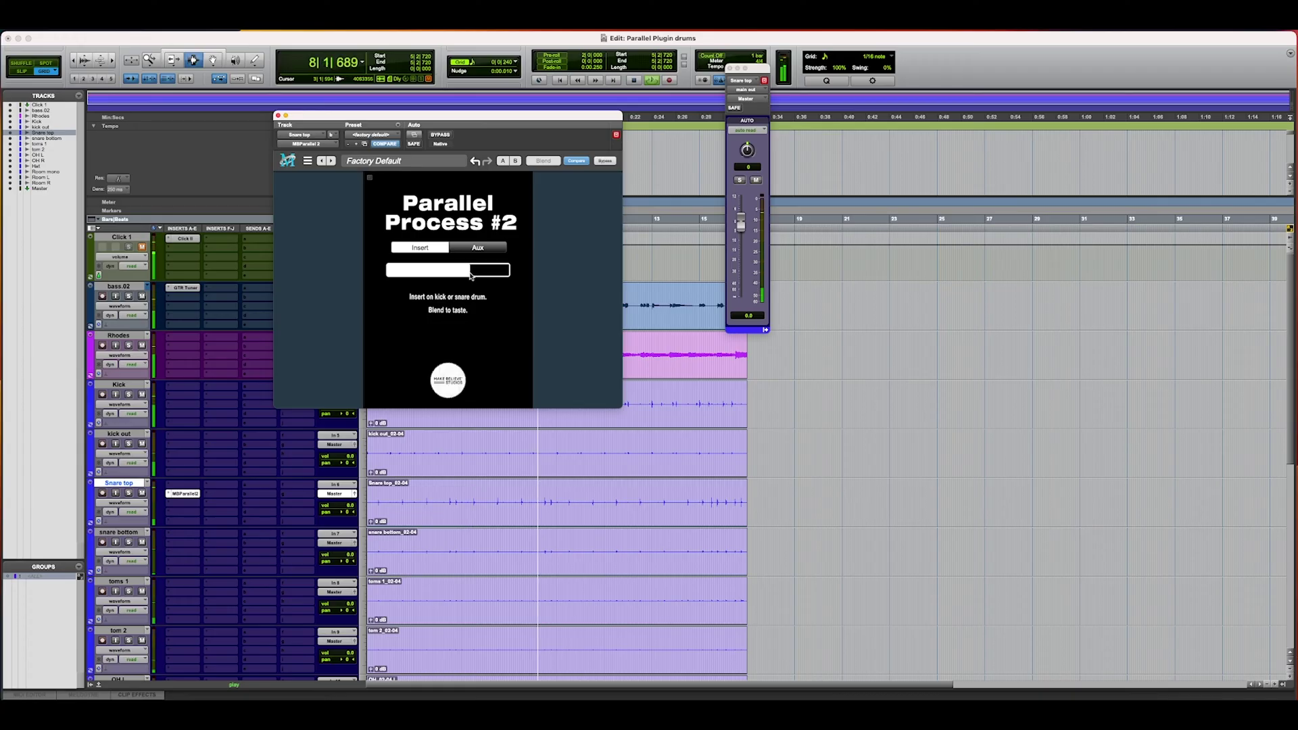
{"action": "key", "text": "space"}
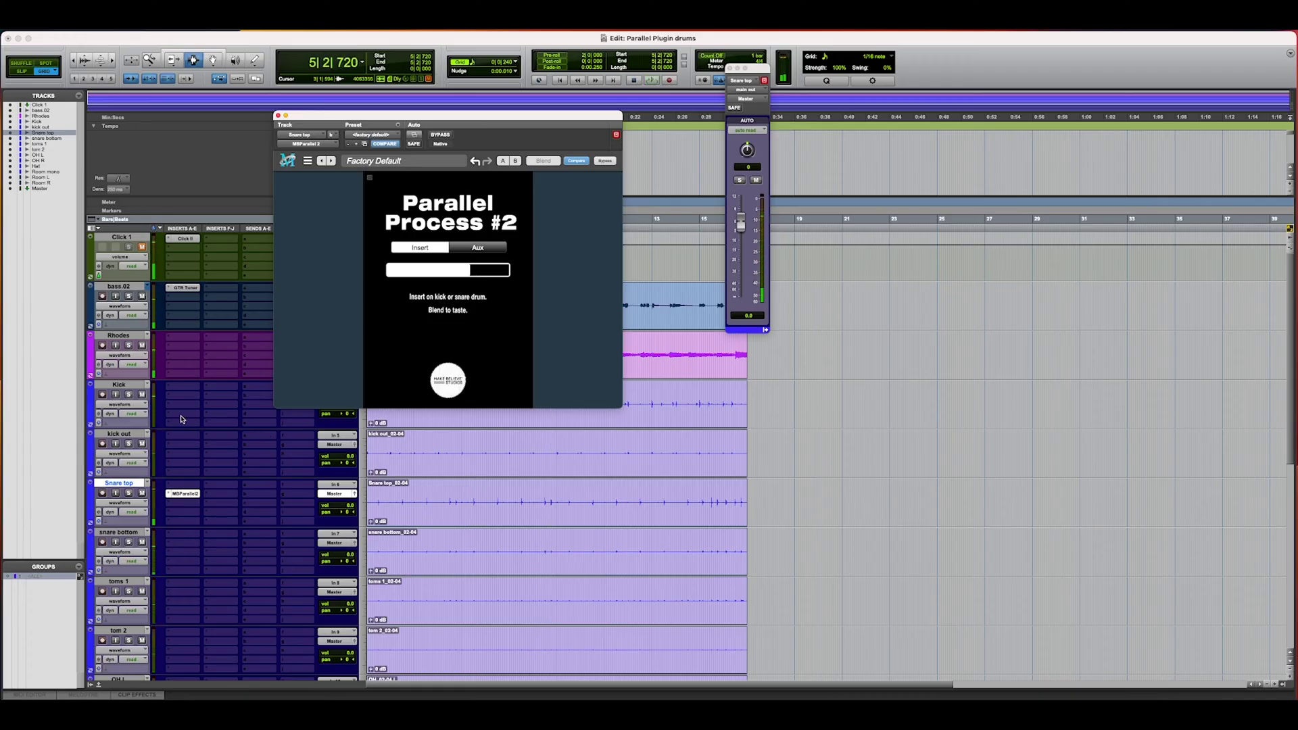
{"action": "left_click", "coordinate": [183, 401]}
Insert Metric Halo MBParallel 1 on the Kick track
{"action": "mouse_move", "coordinate": [198, 395]}
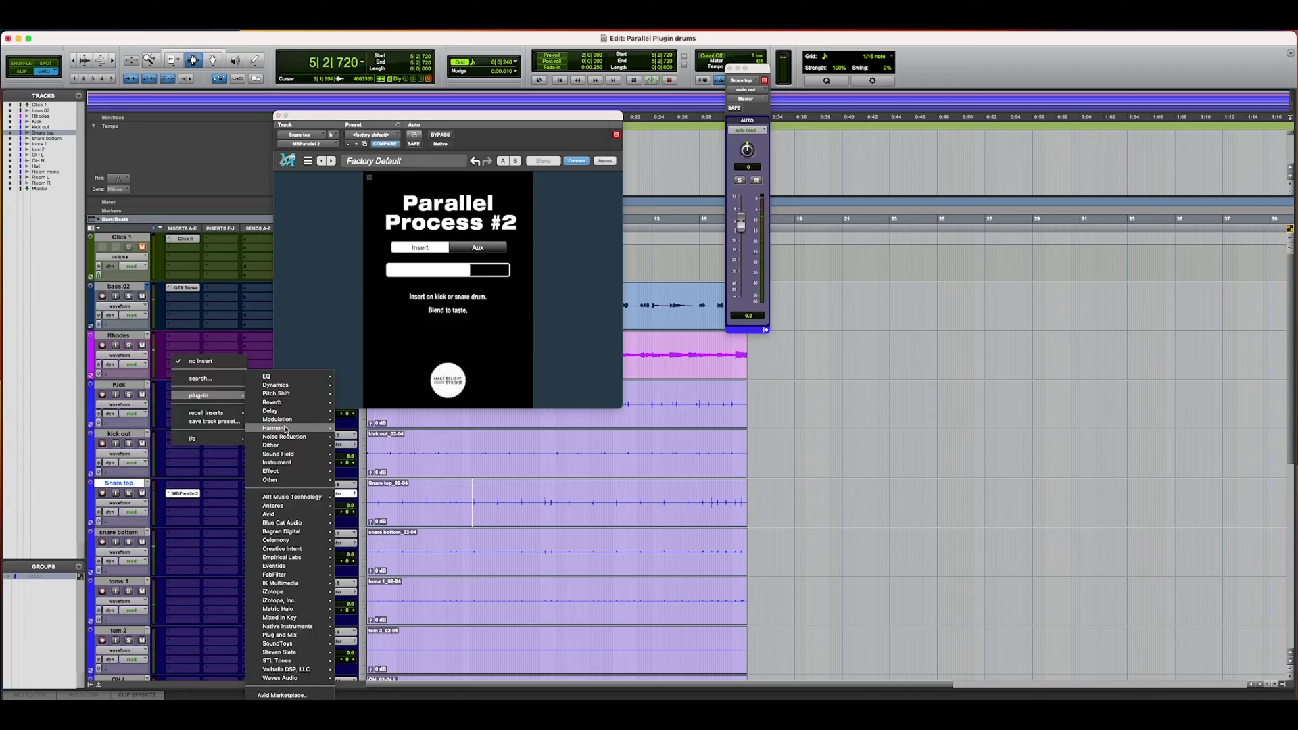
{"action": "mouse_move", "coordinate": [284, 376]}
{"action": "scroll", "coordinate": [406, 676], "scroll_direction": "down", "scroll_amount": 5}
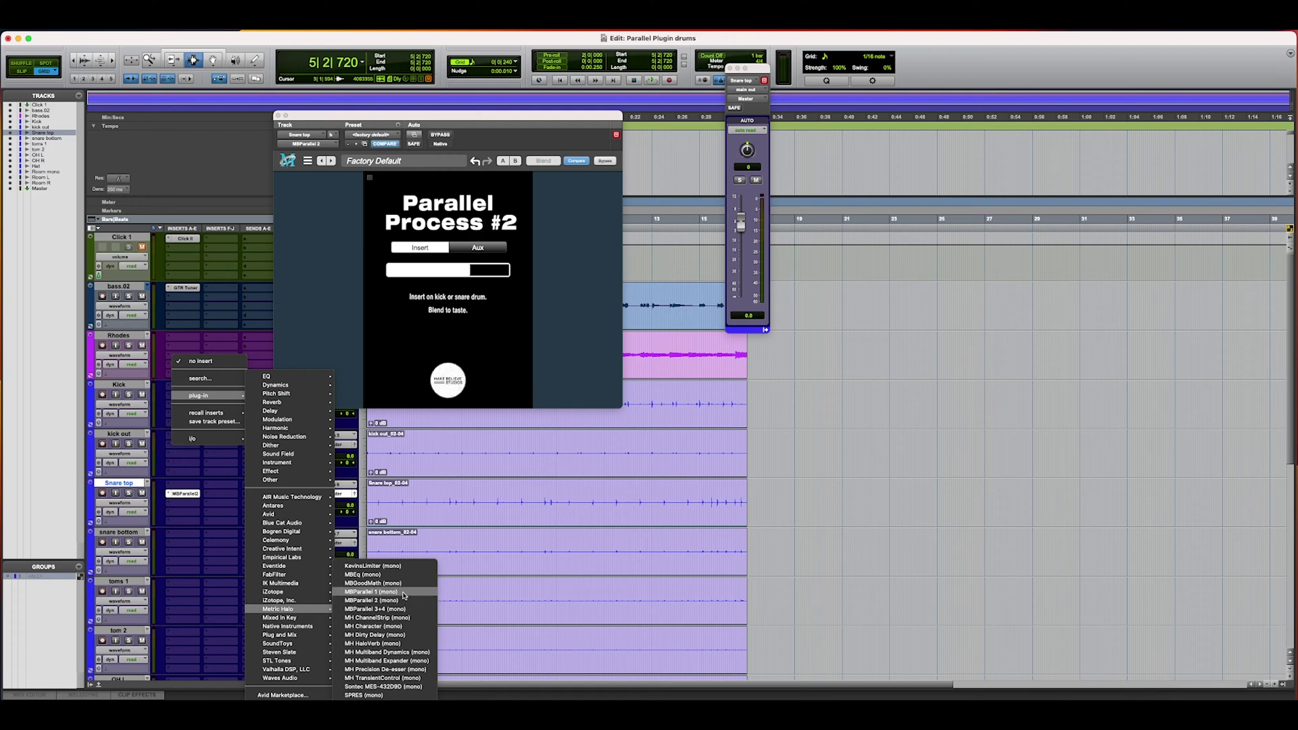
{"action": "left_click", "coordinate": [403, 601]}
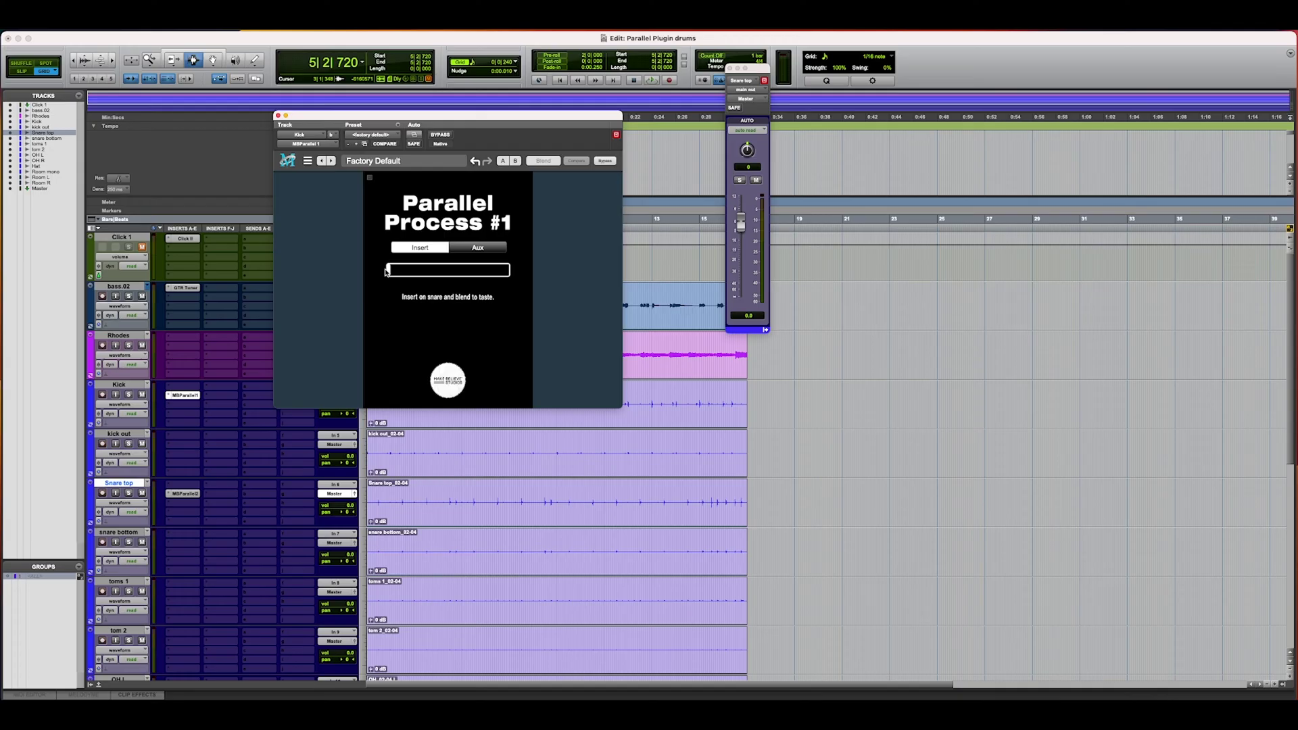
Blend in about 60% kick parallel processing during playback, then close the plug-in window
{"action": "key", "text": "space"}
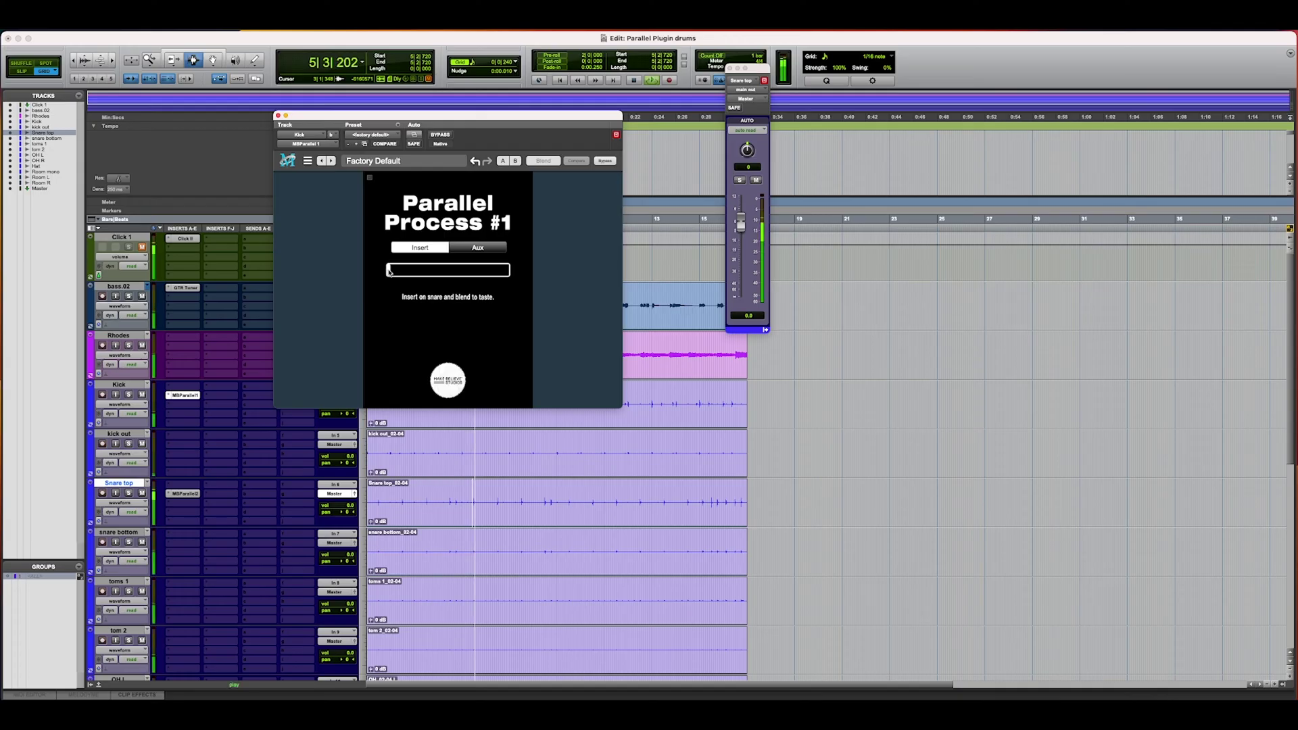
{"action": "left_click_drag", "start_coordinate": [390, 272], "coordinate": [461, 273]}
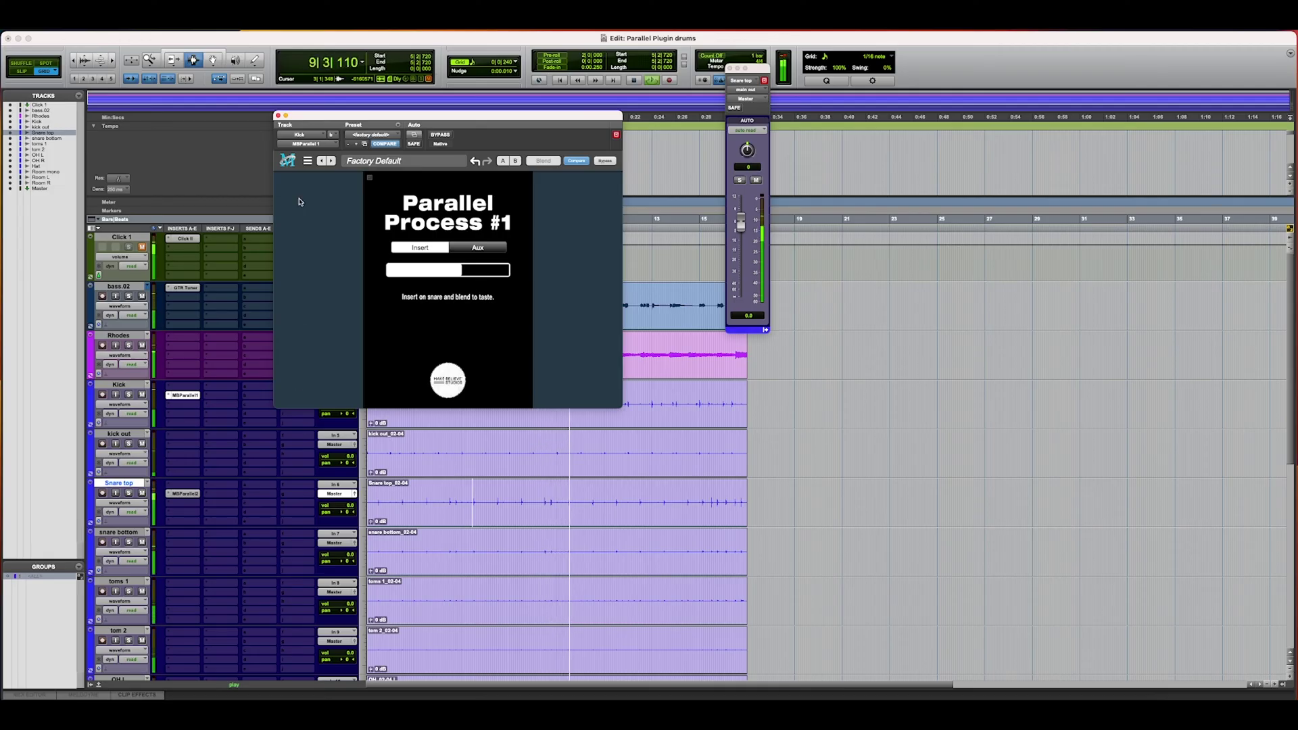
{"action": "left_click", "coordinate": [466, 272]}
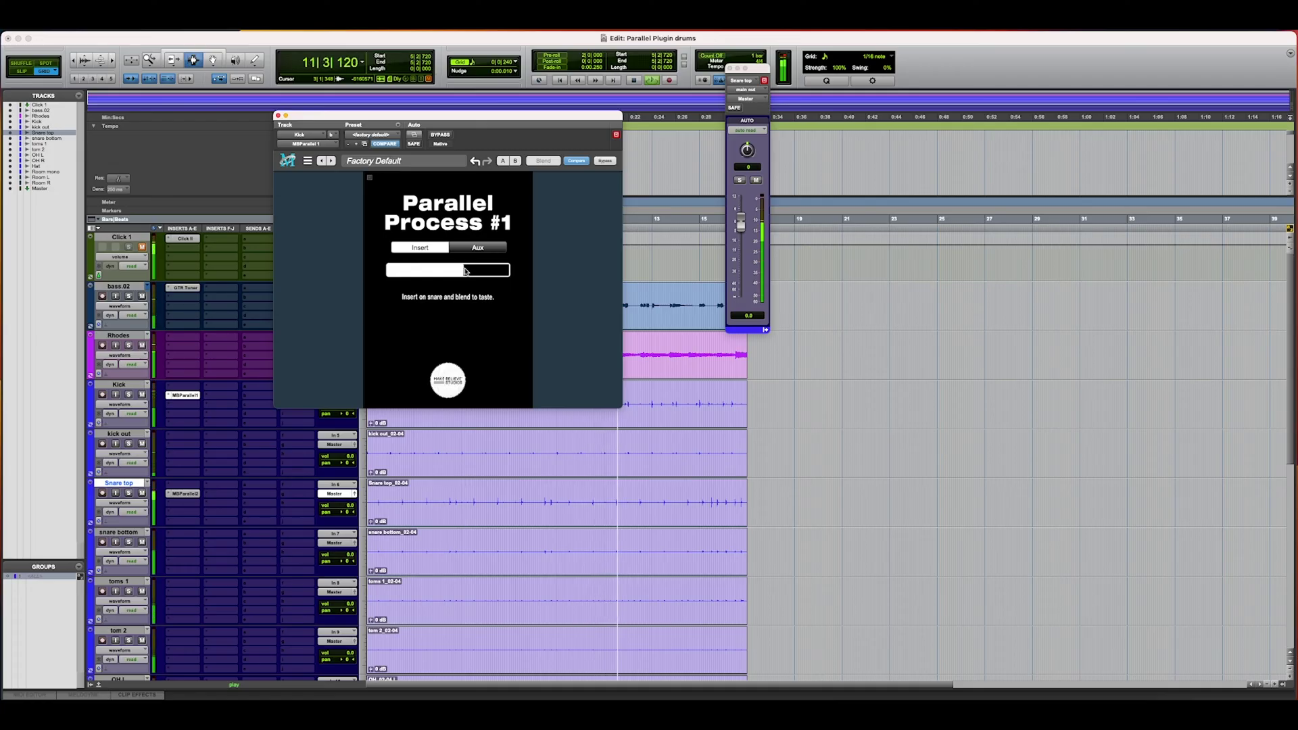
{"action": "key", "text": "space"}
{"action": "left_click", "coordinate": [278, 116]}
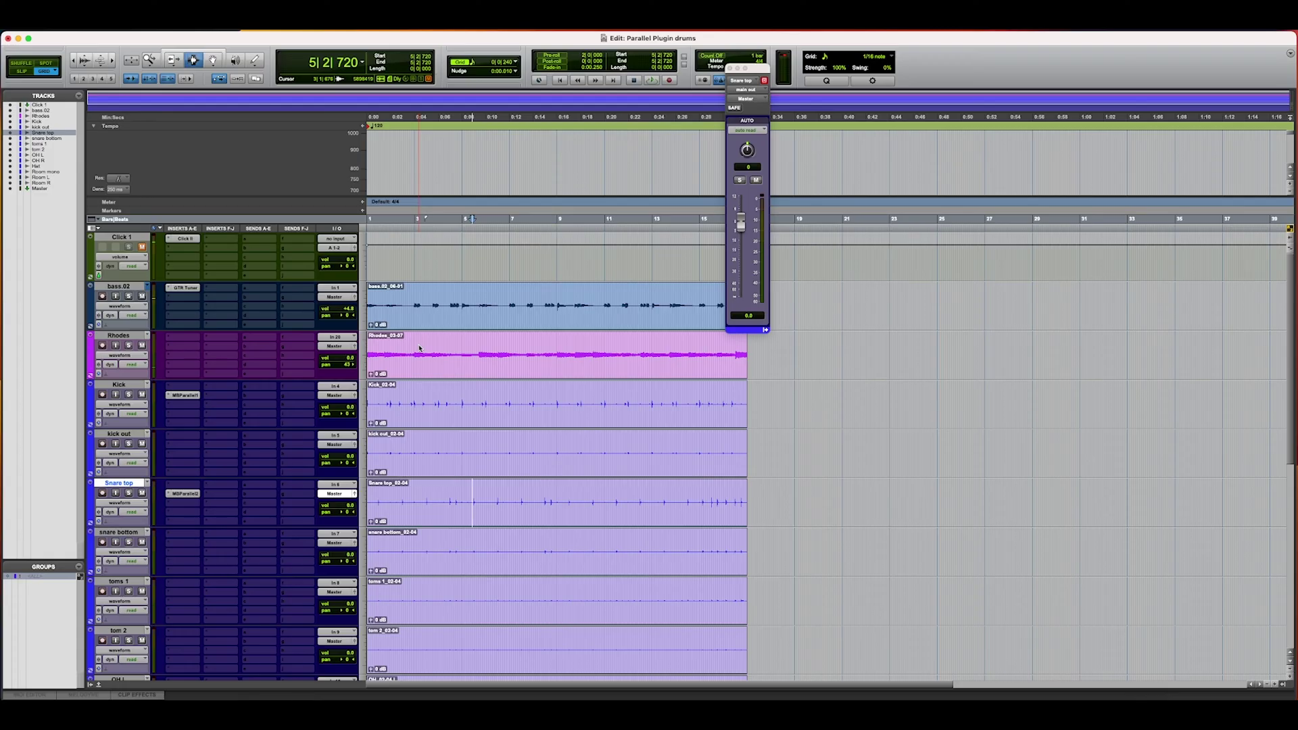
Select the drum tracks from Kick through Room mono
{"action": "scroll", "coordinate": [388, 418], "scroll_direction": "down", "scroll_amount": 5}
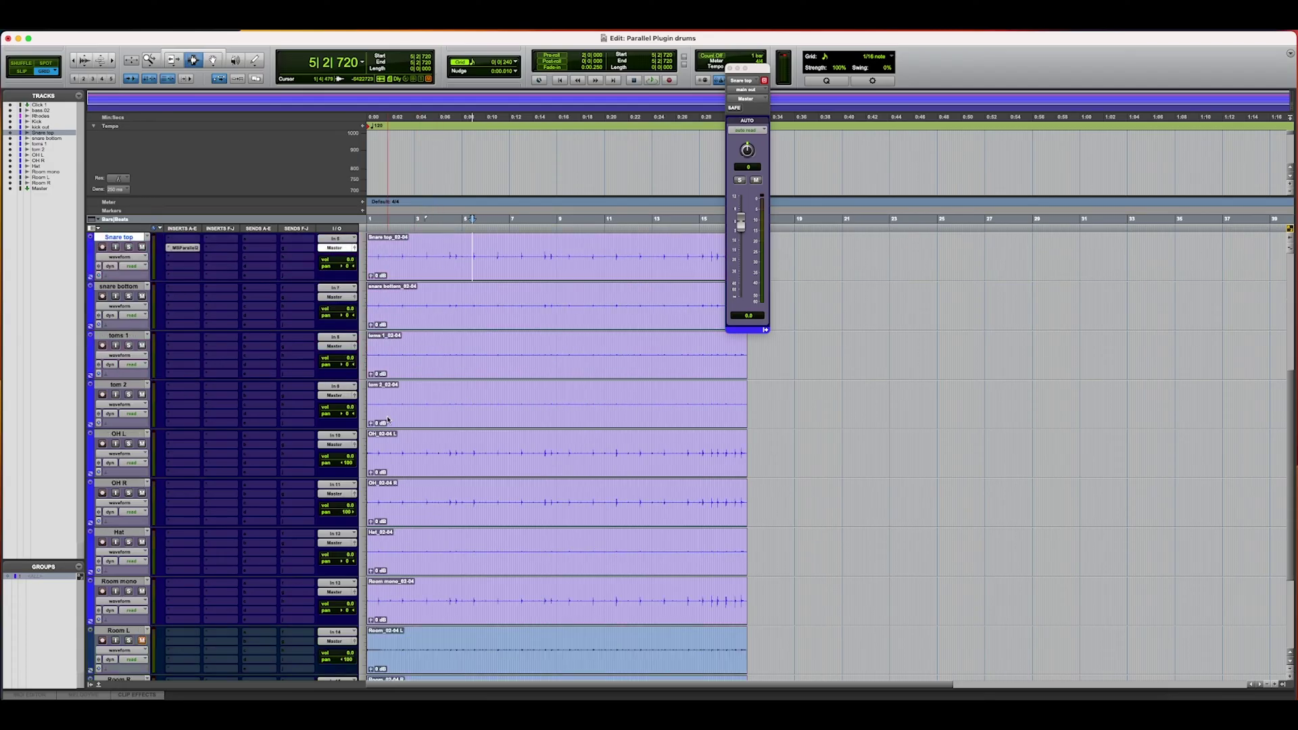
{"action": "left_click", "coordinate": [120, 582]}
{"action": "scroll", "coordinate": [153, 270], "scroll_direction": "up", "scroll_amount": 3}
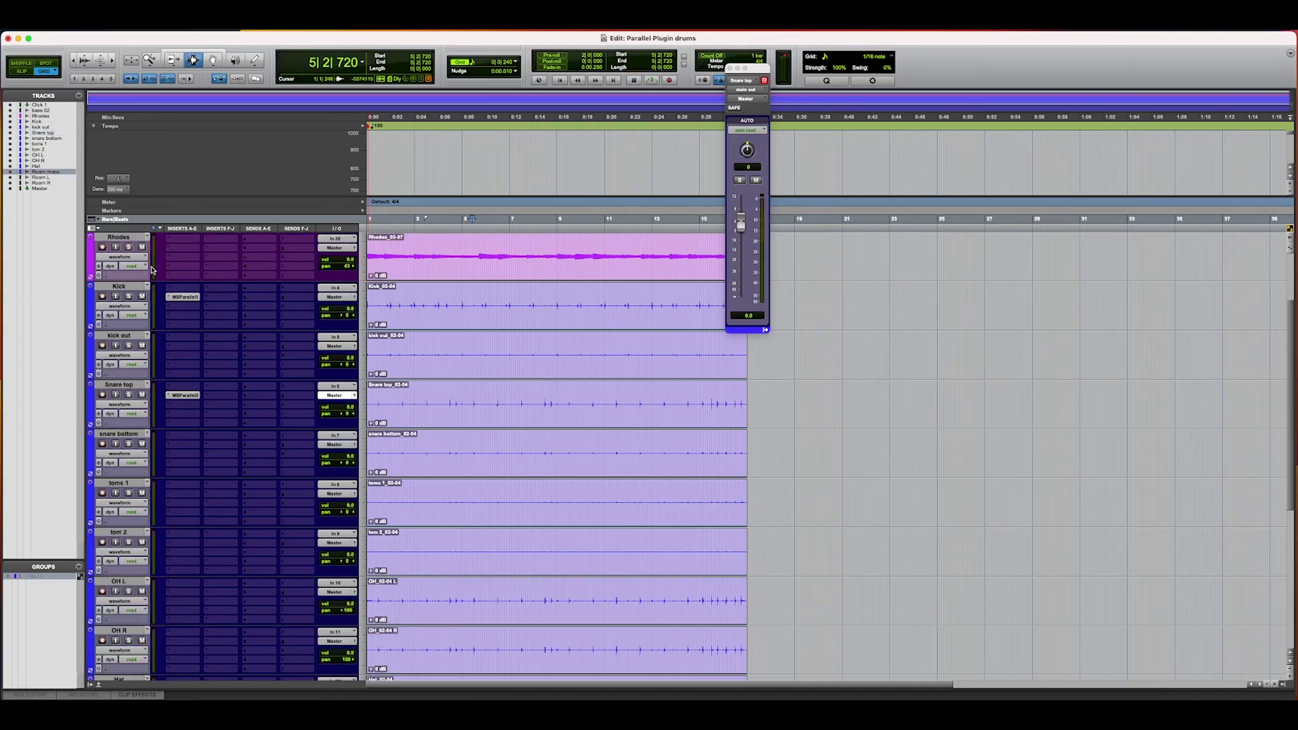
{"action": "left_click", "coordinate": [126, 286], "text": "shift"}
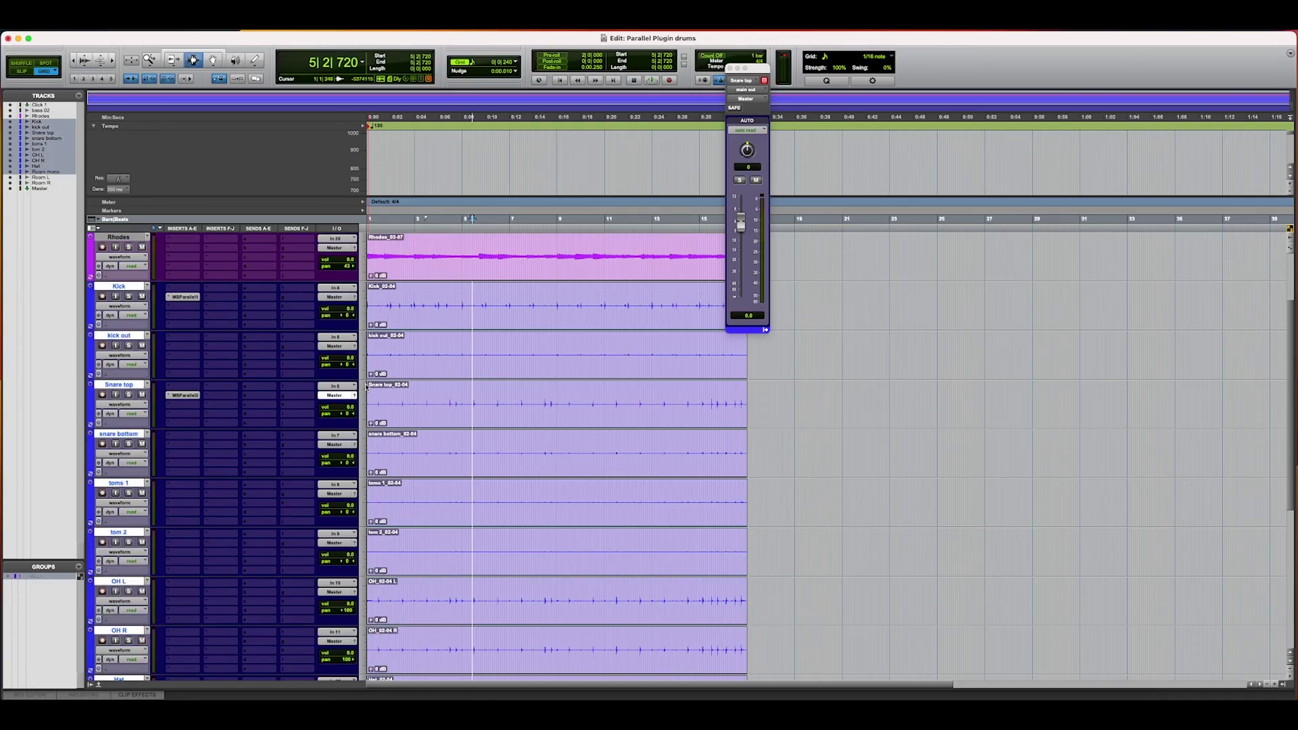
{"action": "scroll", "coordinate": [366, 387], "scroll_direction": "down", "scroll_amount": 4}
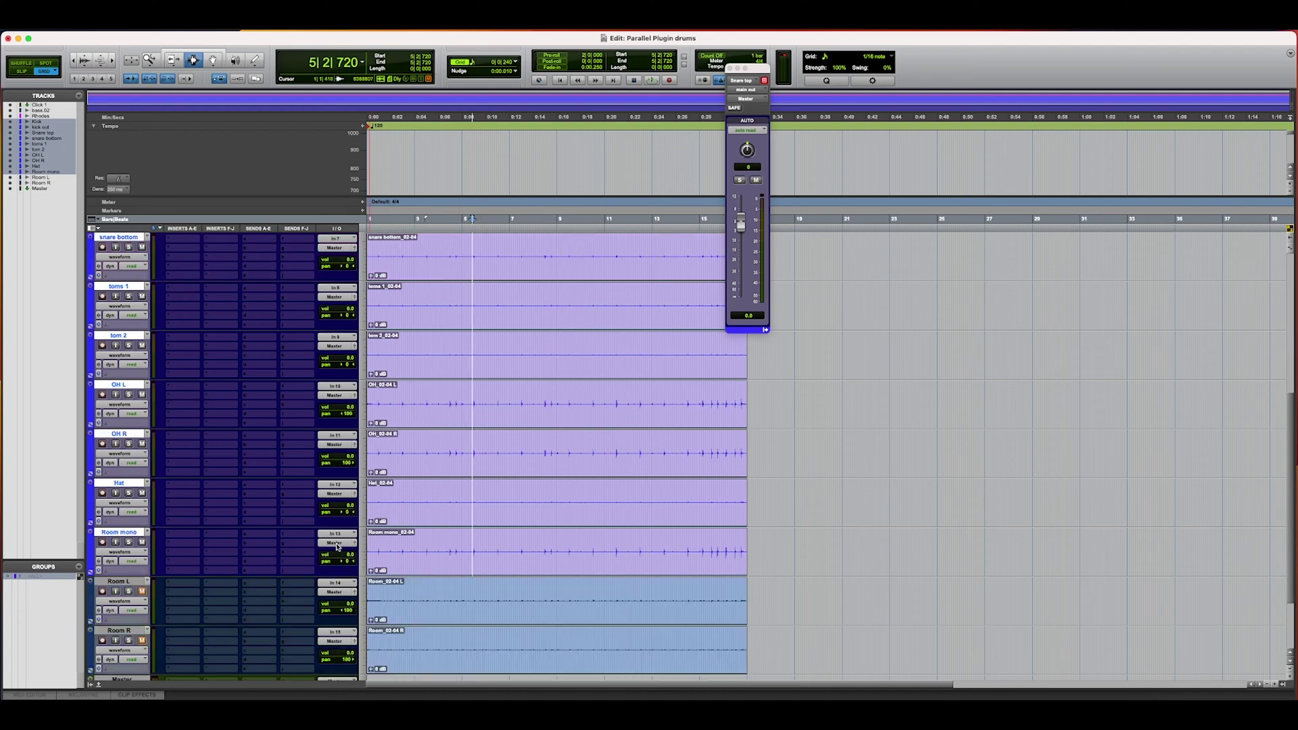
Create a stereo Aux Input named 'Drums' fed by the selected drum tracks
{"action": "key", "text": "super+shift+n"}
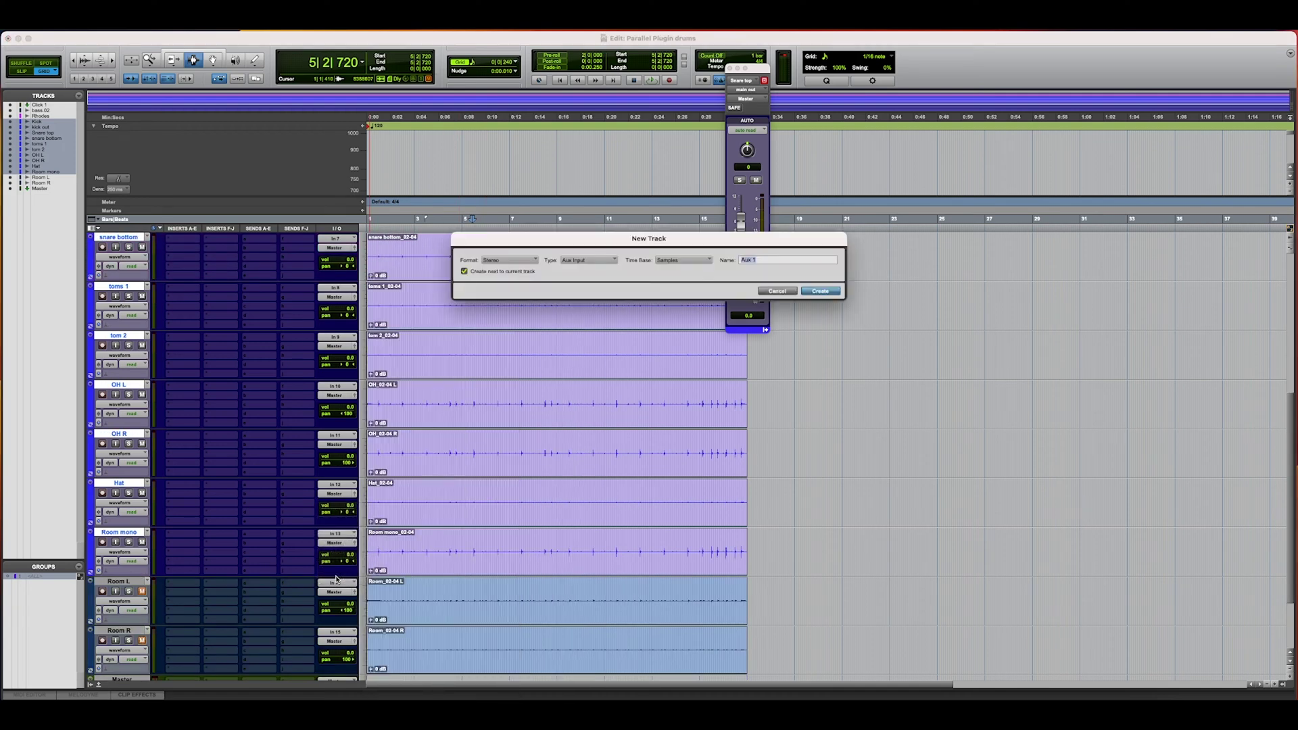
{"action": "key", "text": "super+Up"}
{"action": "key", "text": "super+Down"}
{"action": "type", "text": "Drums"}
{"action": "key", "text": "Return"}
{"action": "scroll", "coordinate": [285, 623], "scroll_direction": "down", "scroll_amount": 1}
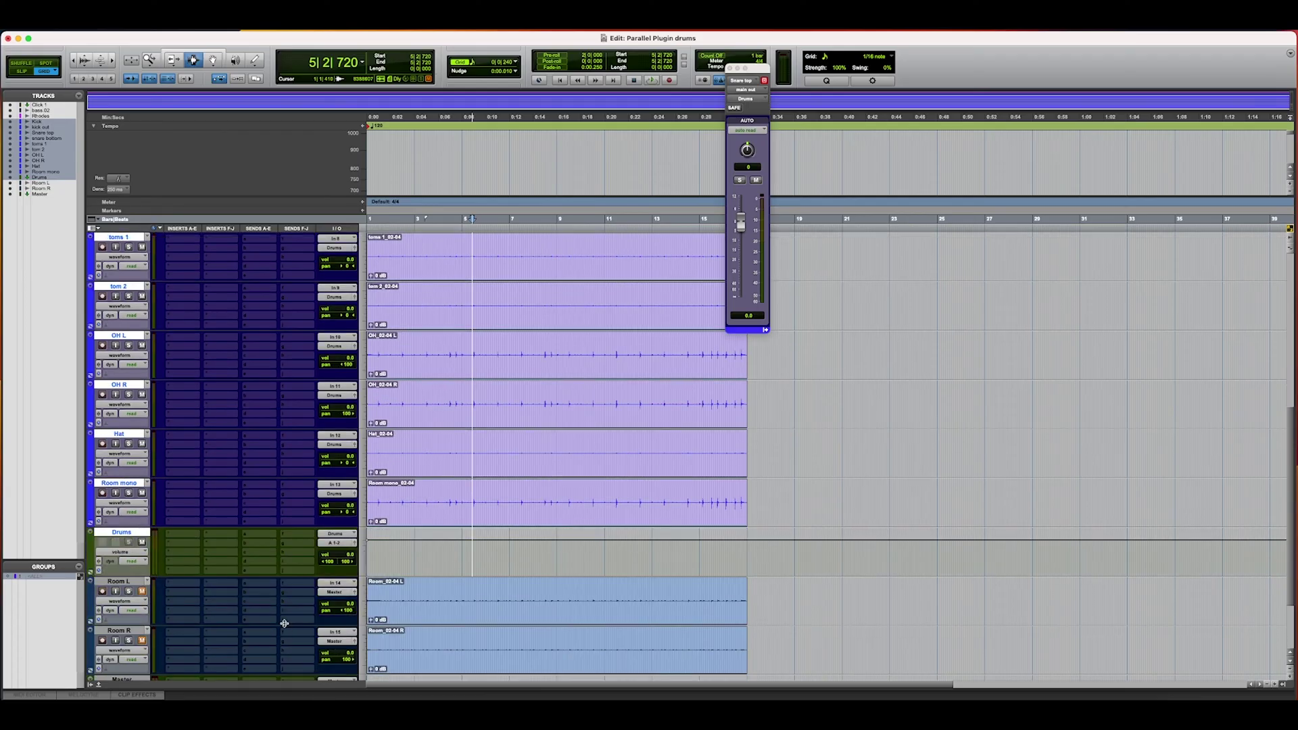
{"action": "left_click", "coordinate": [336, 545]}
Route the Drums aux to Master (Stereo) and insert multichannel MBParallel 3+4 on it
{"action": "mouse_move", "coordinate": [332, 572]}
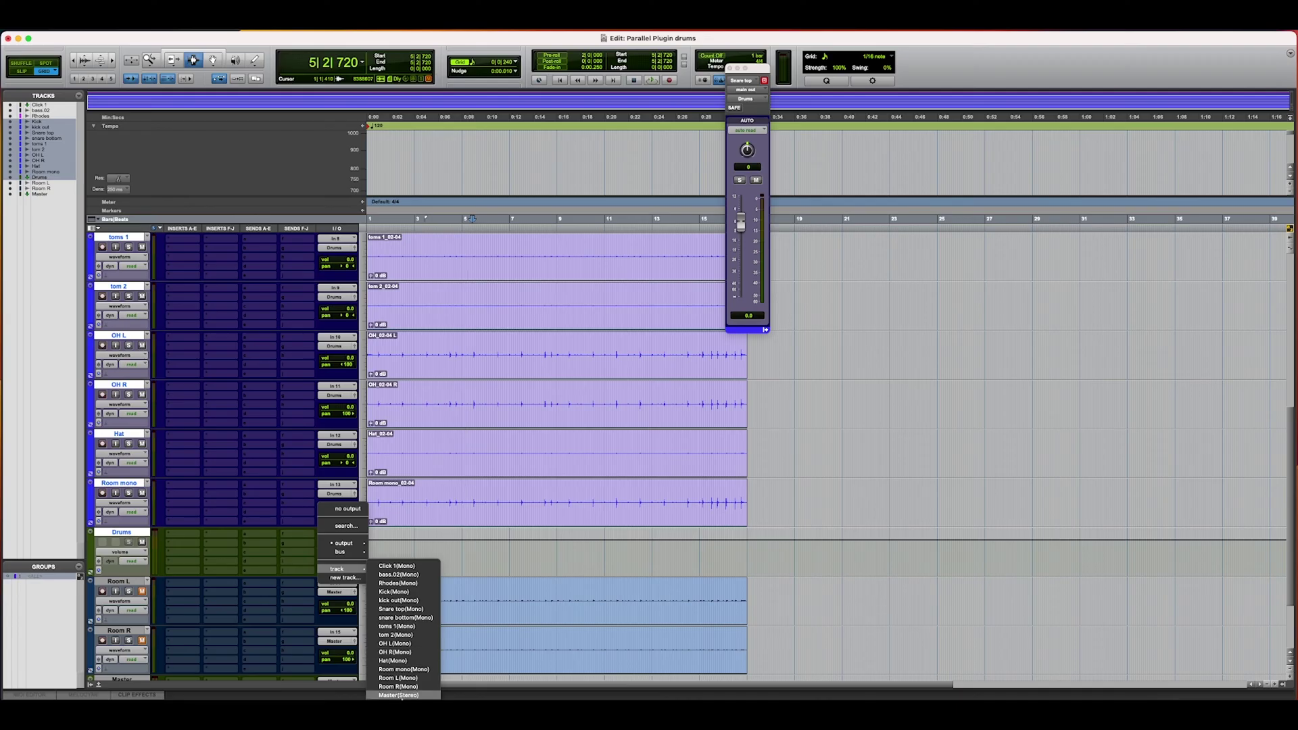
{"action": "left_click", "coordinate": [403, 697]}
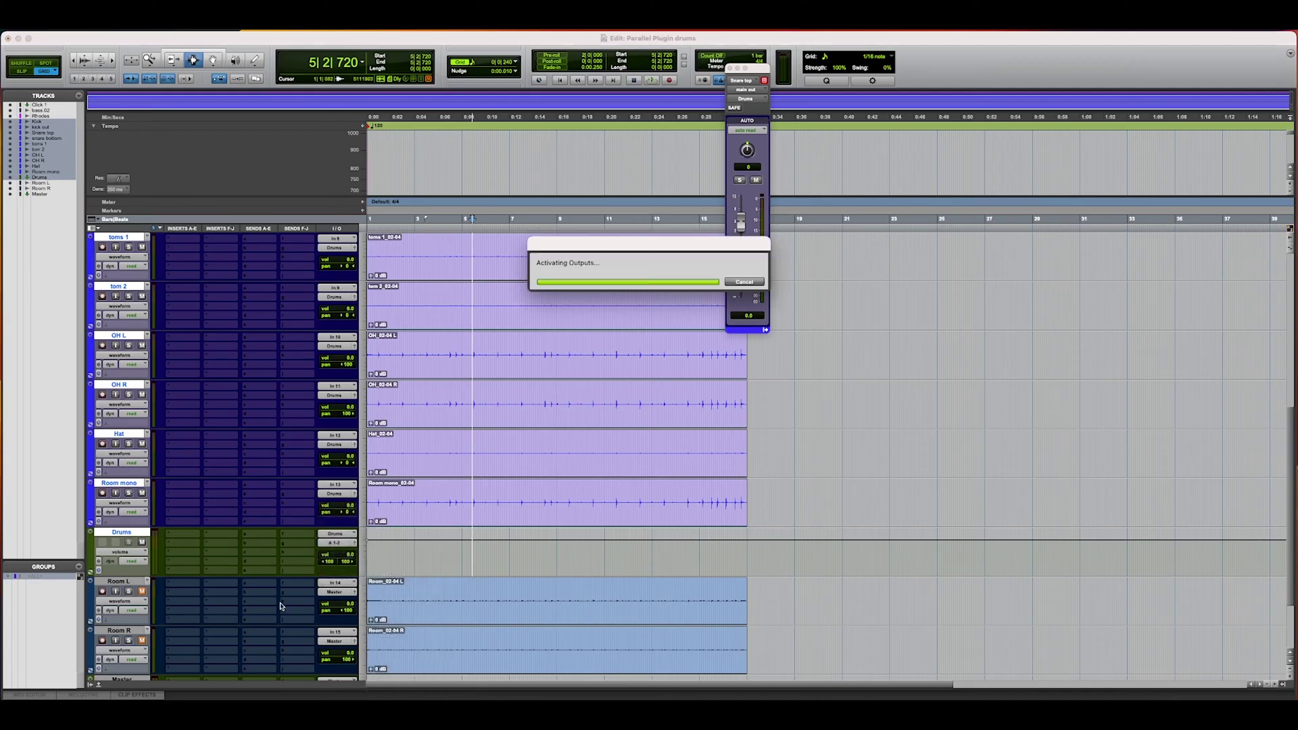
{"action": "left_click", "coordinate": [180, 548]}
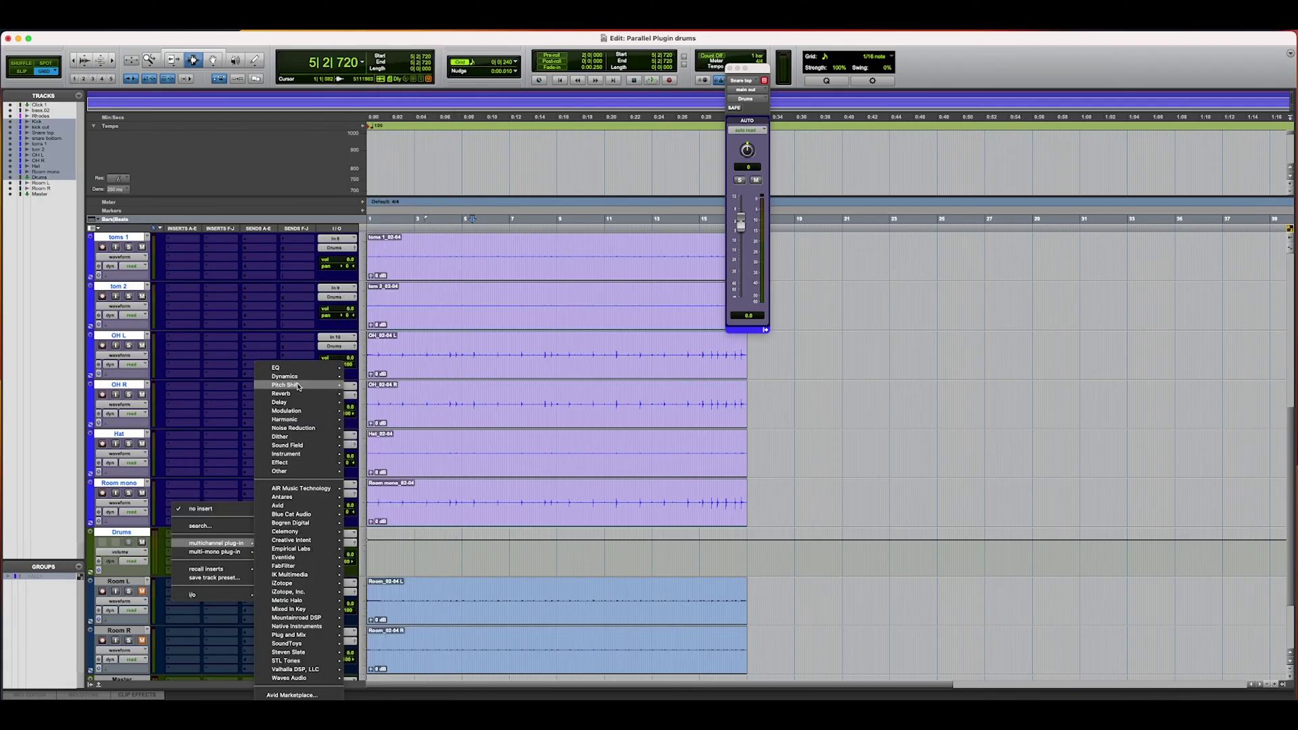
{"action": "mouse_move", "coordinate": [298, 383]}
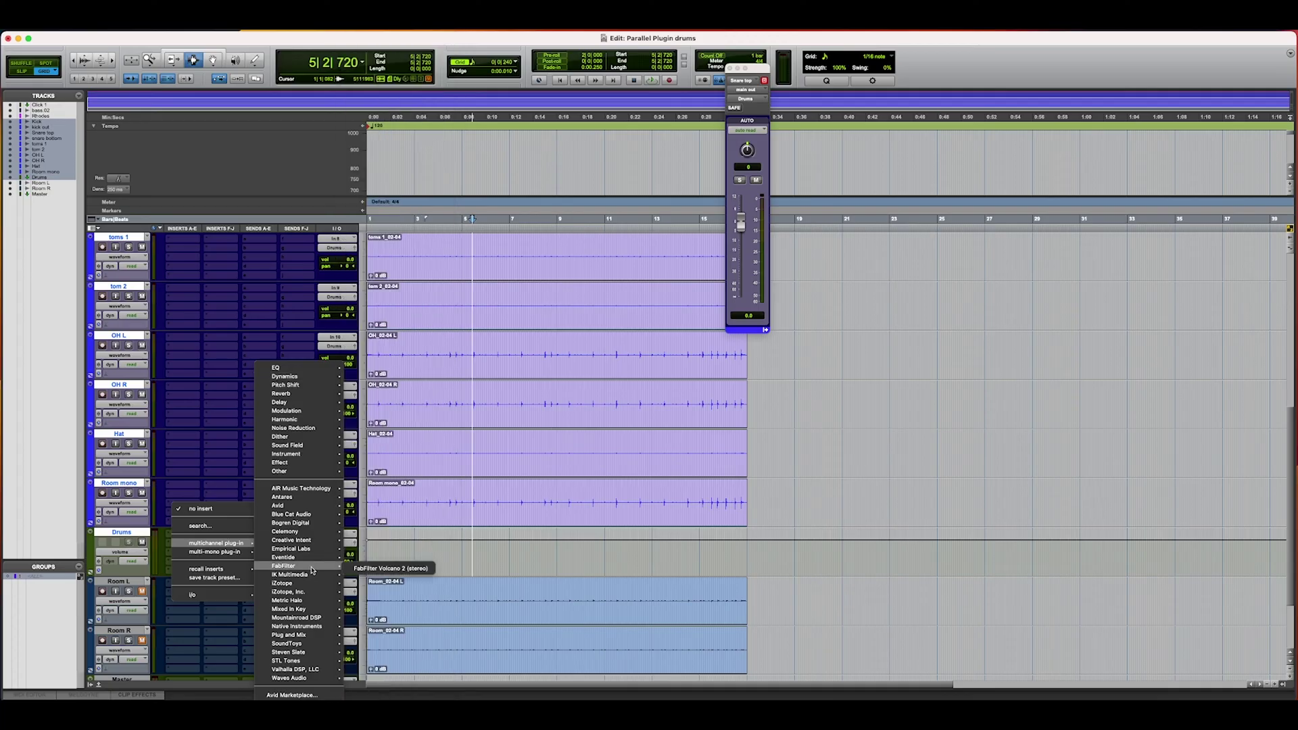
{"action": "mouse_move", "coordinate": [291, 633]}
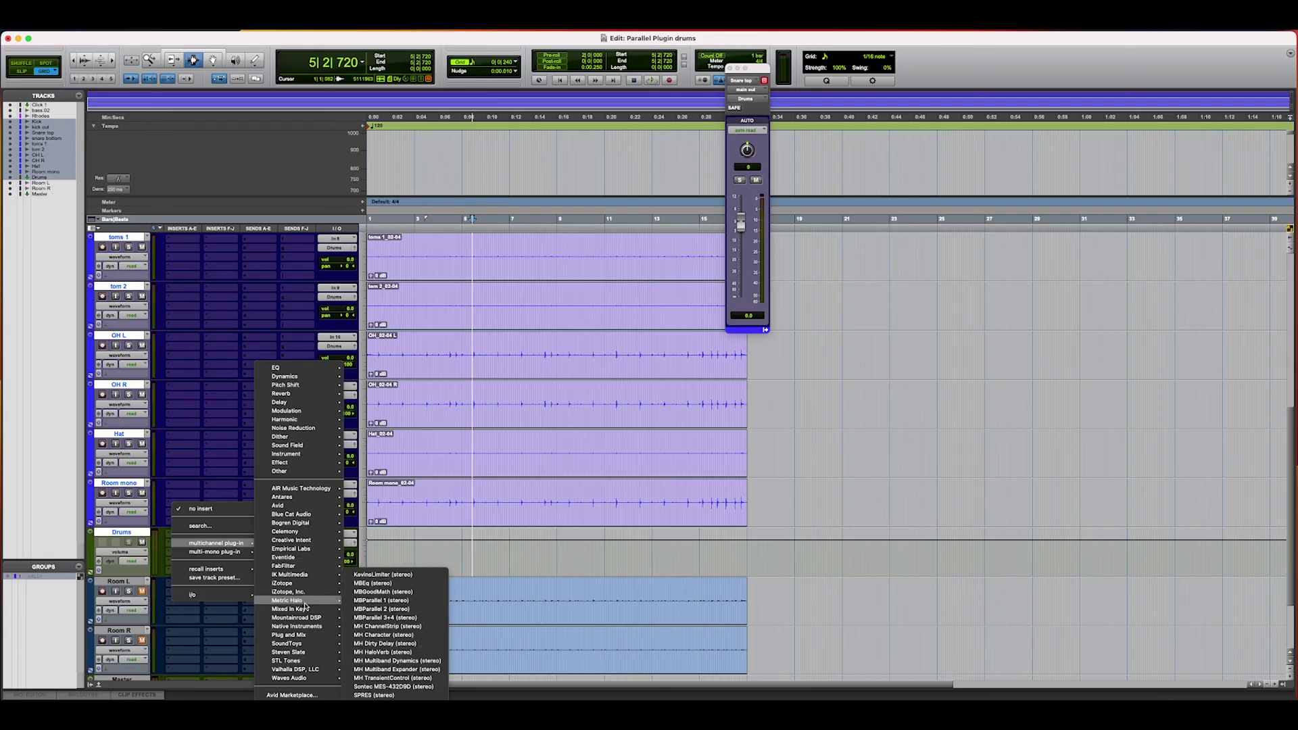
{"action": "left_click", "coordinate": [391, 618]}
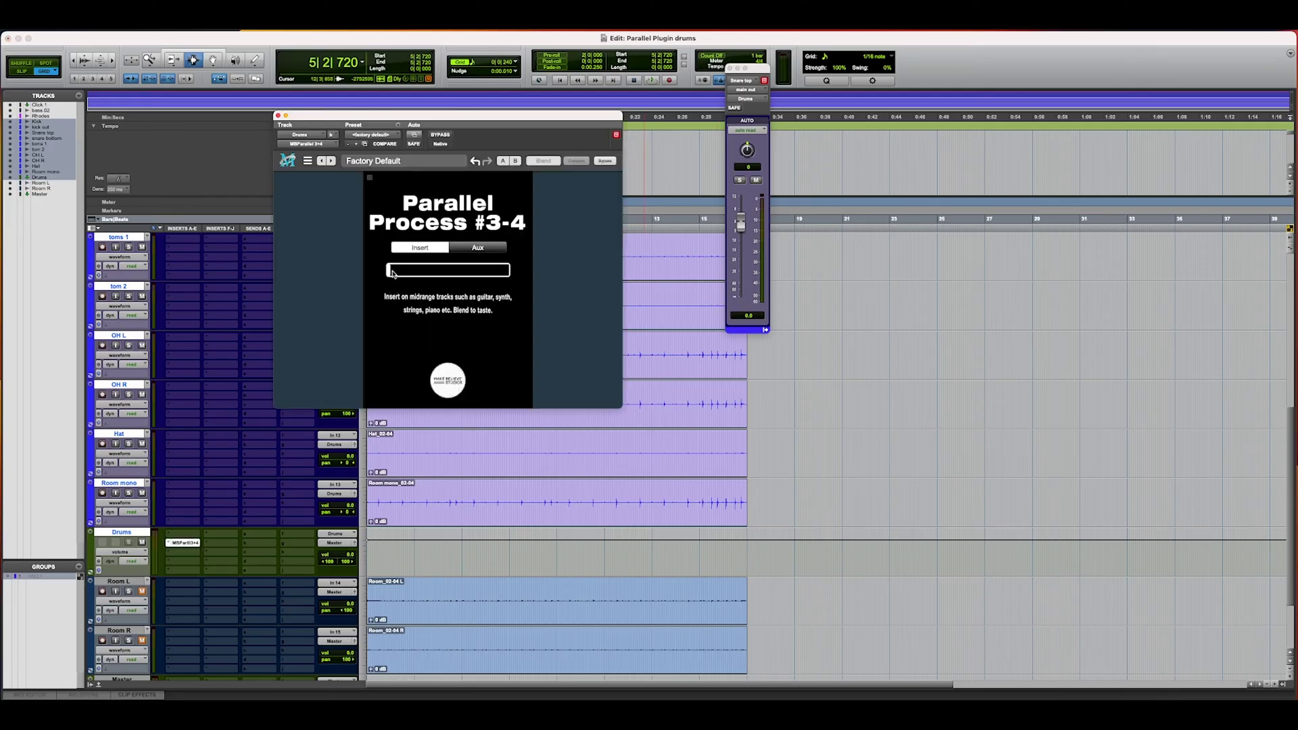
Raise the Drums aux MBParallel 3-4 blend to about two-thirds and audition the drums
{"action": "left_click_drag", "start_coordinate": [389, 272], "coordinate": [476, 284]}
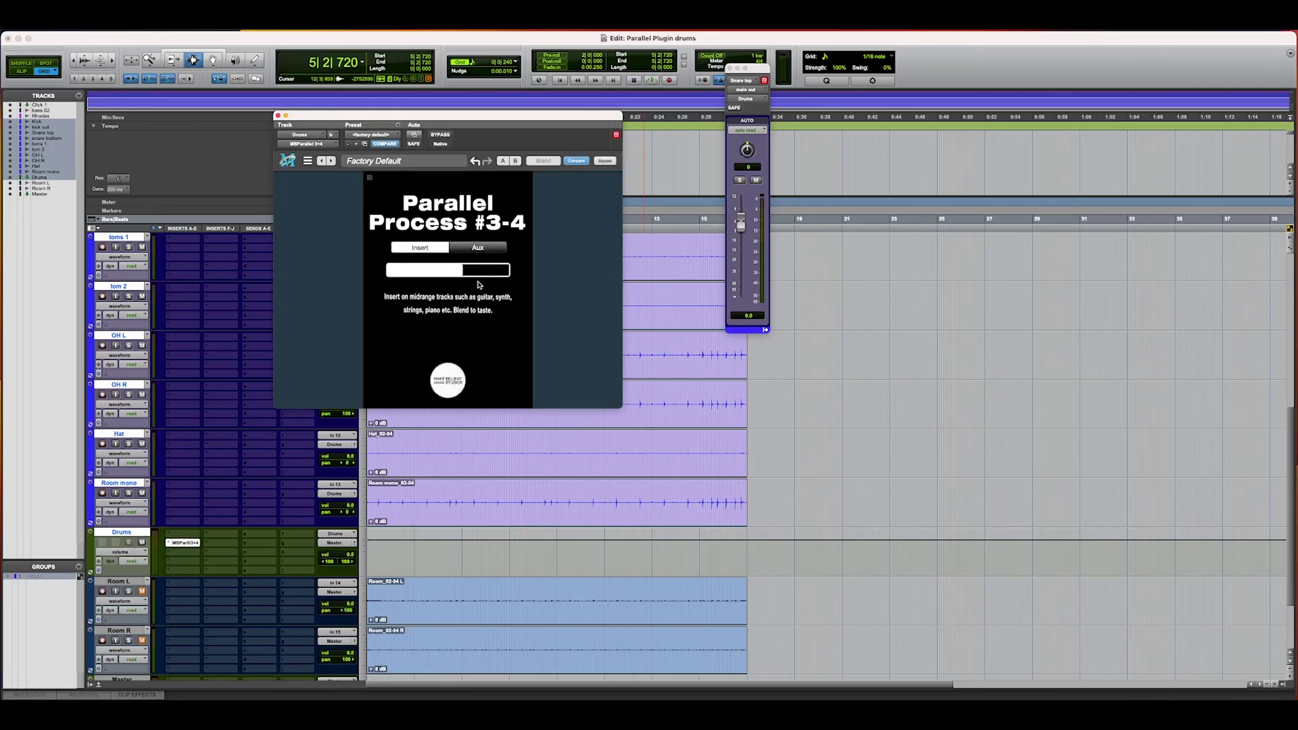
{"action": "key", "text": "space"}
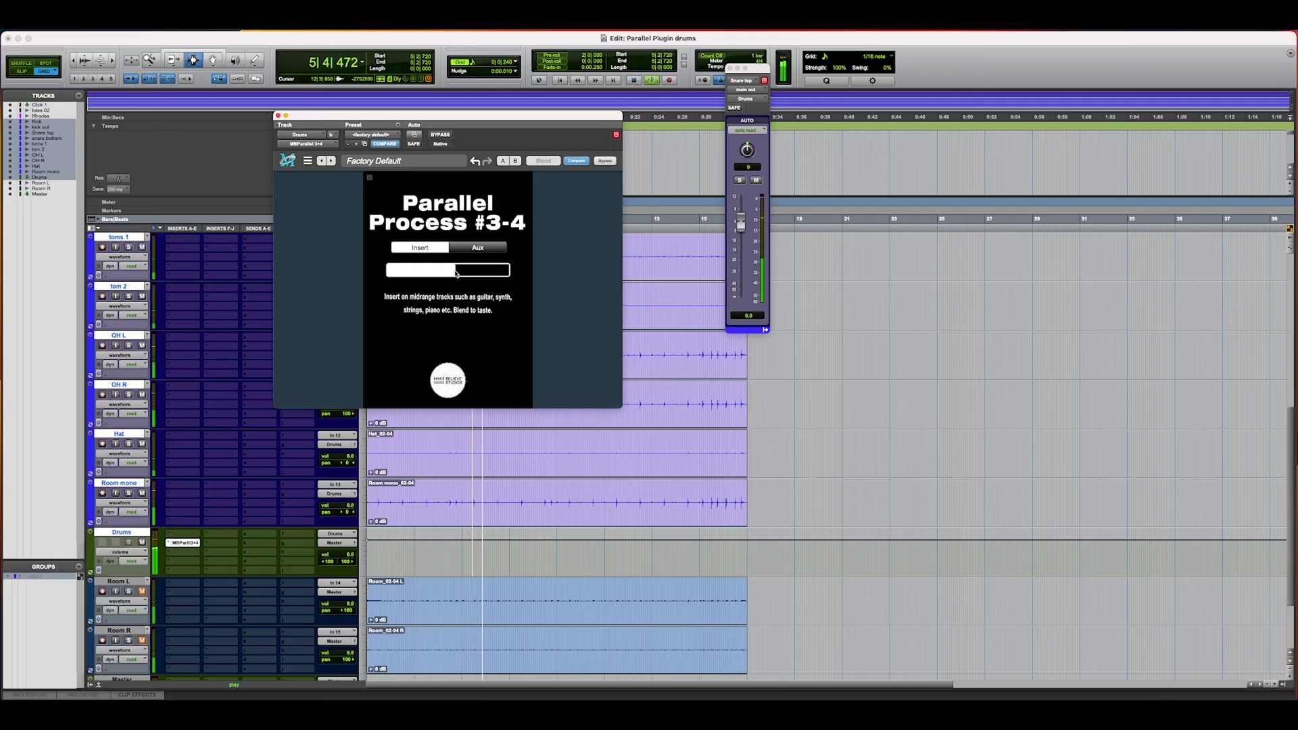
{"action": "left_click", "coordinate": [462, 274]}
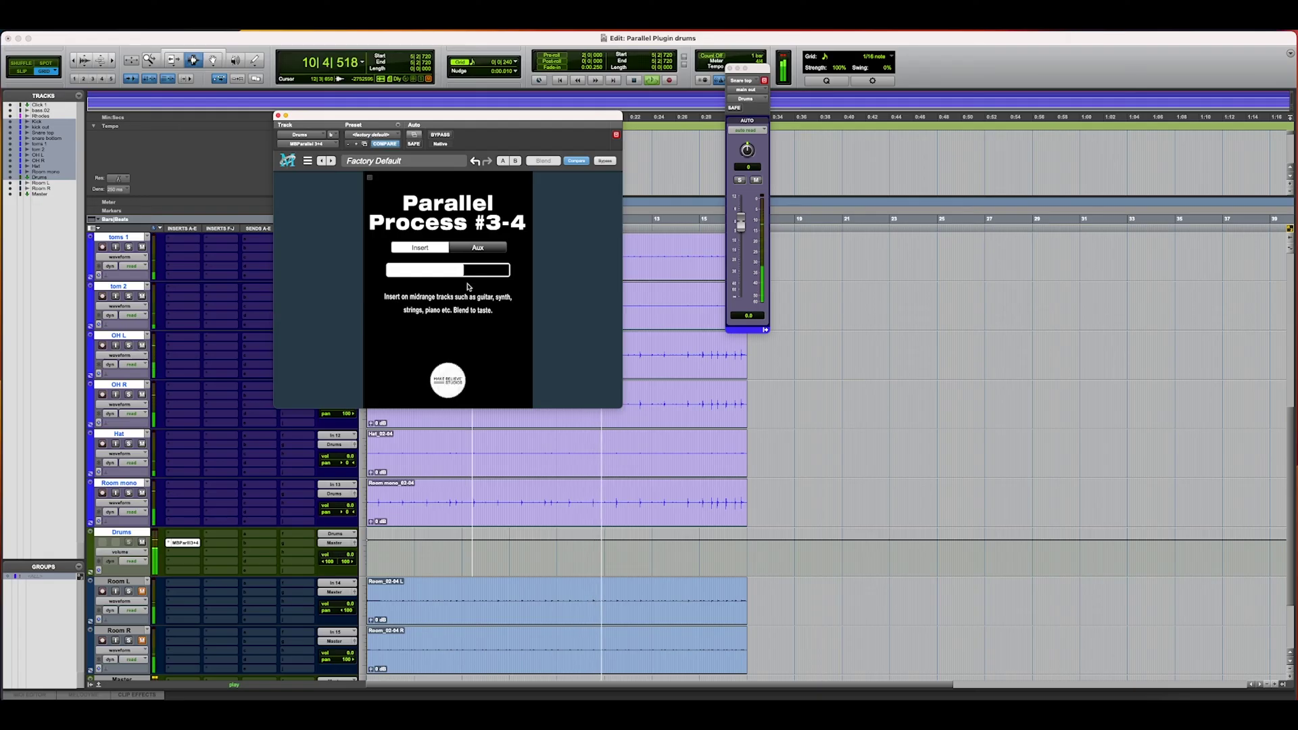
{"action": "key", "text": "space"}
{"action": "scroll", "coordinate": [157, 312], "scroll_direction": "up", "scroll_amount": 5}
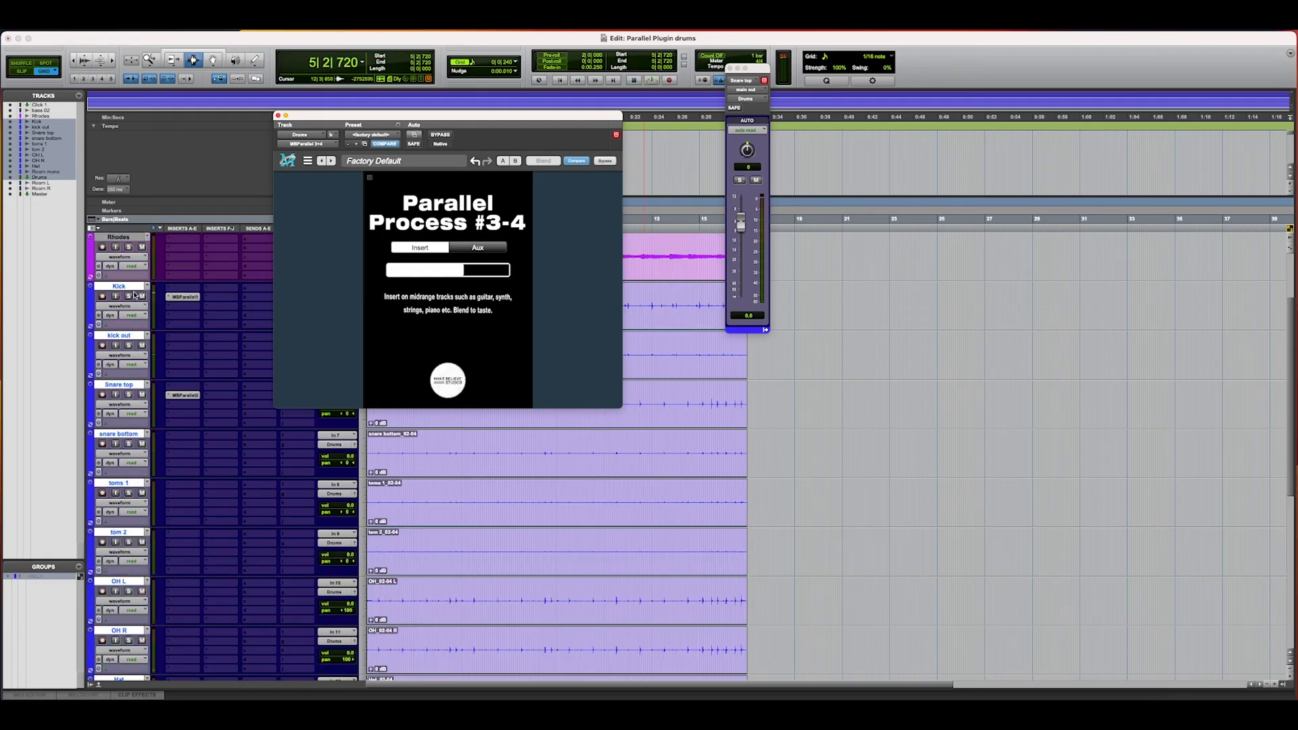
{"action": "scroll", "coordinate": [158, 307], "scroll_direction": "down", "scroll_amount": 1}
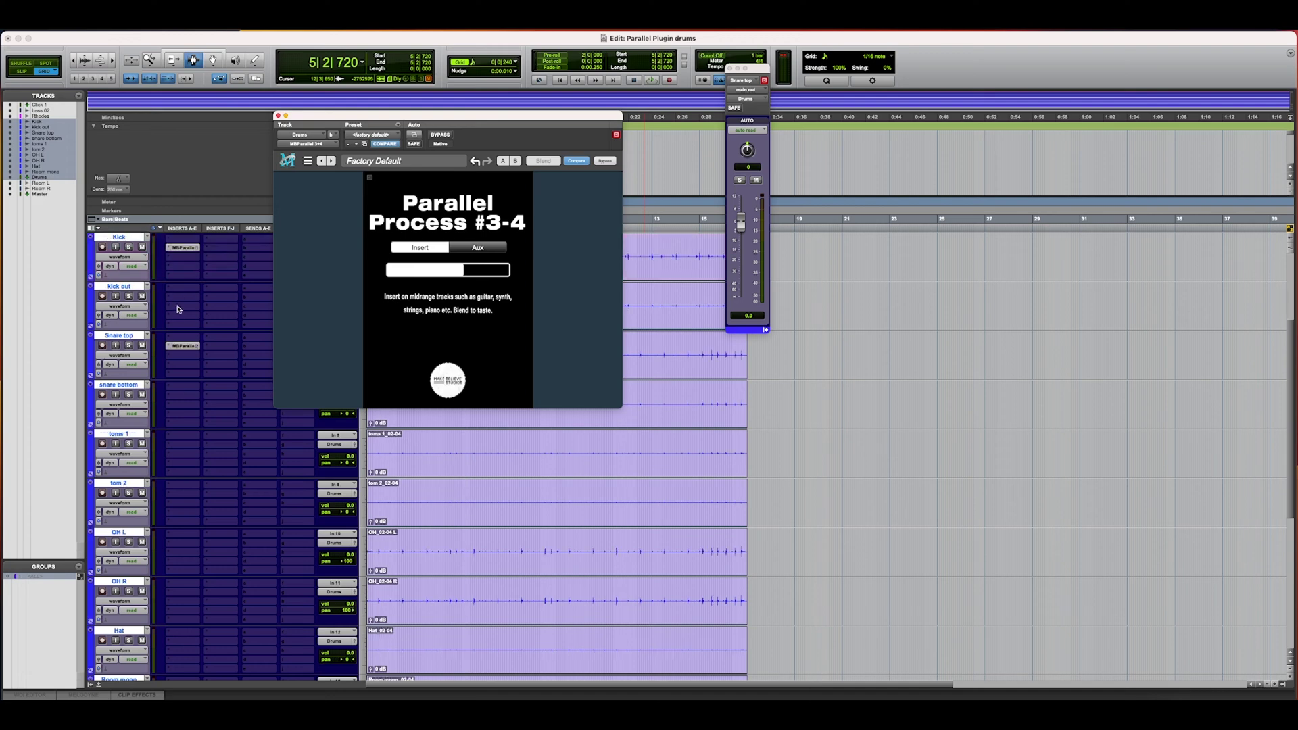
{"action": "left_click", "coordinate": [188, 341]}
Insert MBParallel 1 (mono) on Snare top's next insert slot
{"action": "mouse_move", "coordinate": [196, 338]}
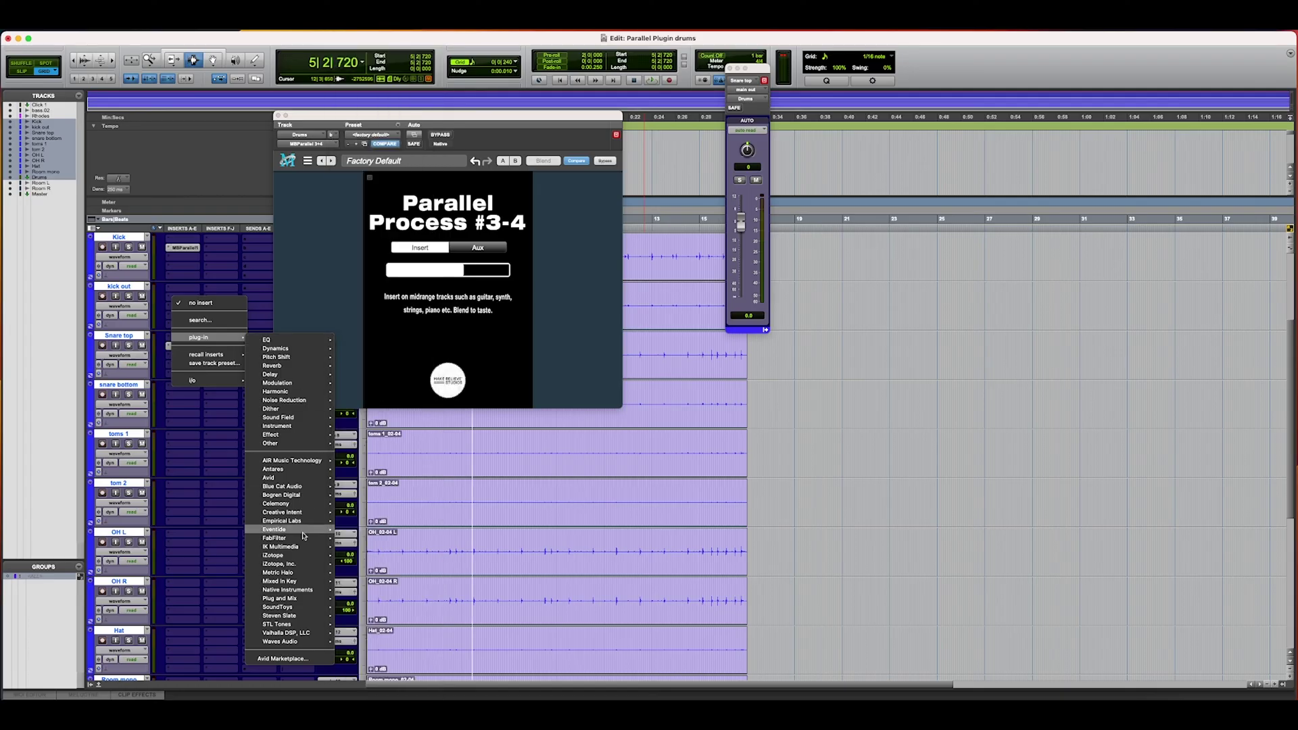
{"action": "mouse_move", "coordinate": [305, 602]}
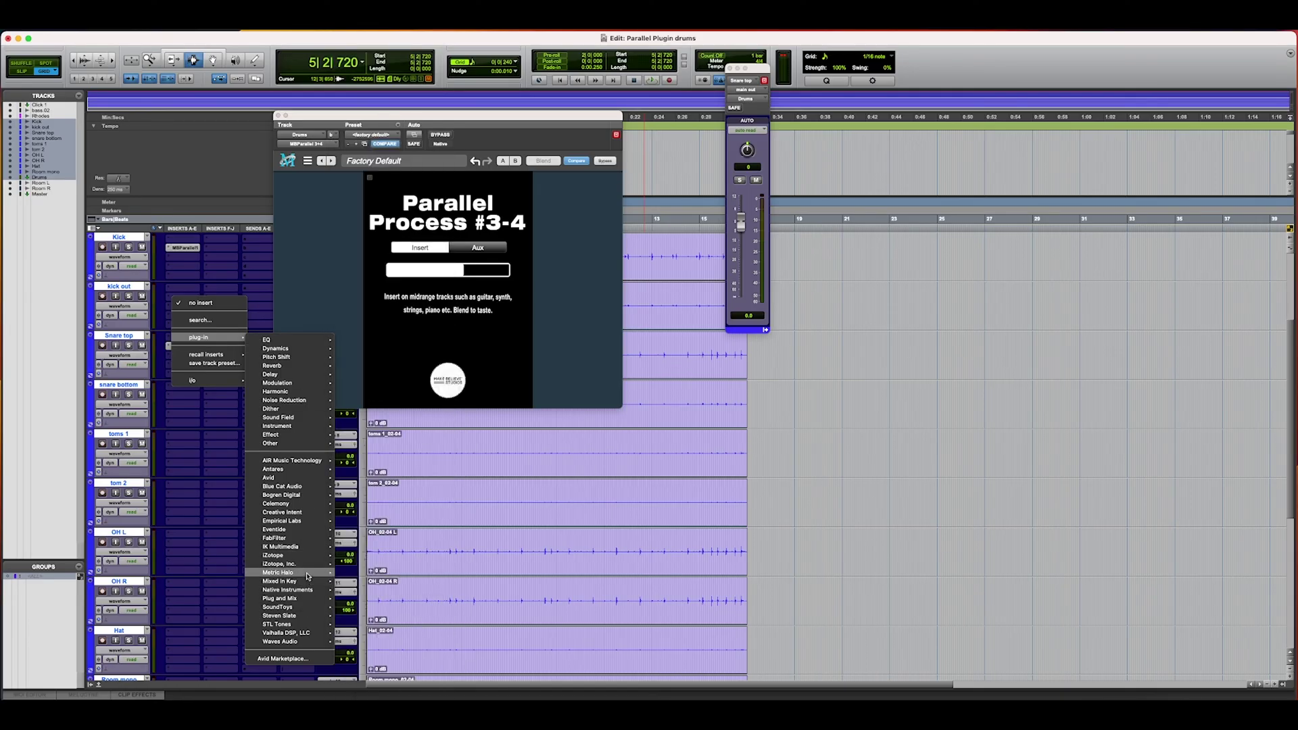
{"action": "mouse_move", "coordinate": [334, 575]}
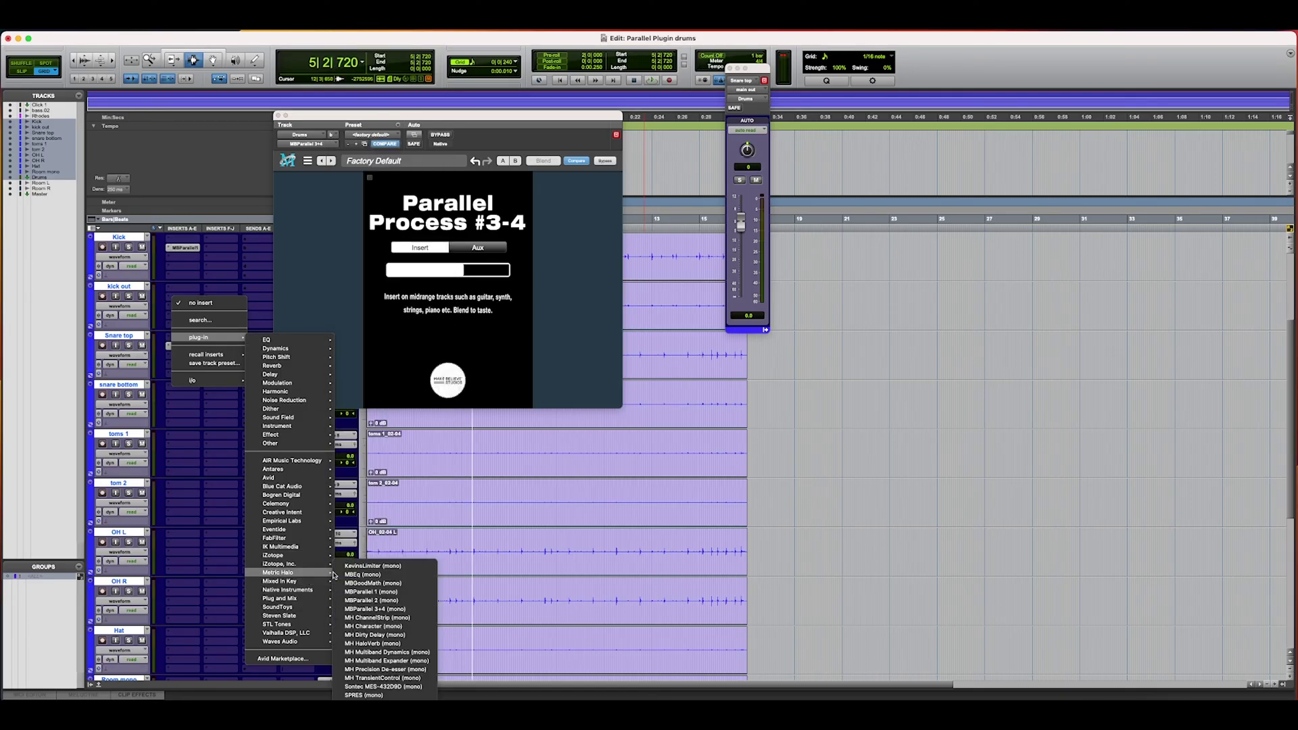
{"action": "left_click", "coordinate": [401, 599]}
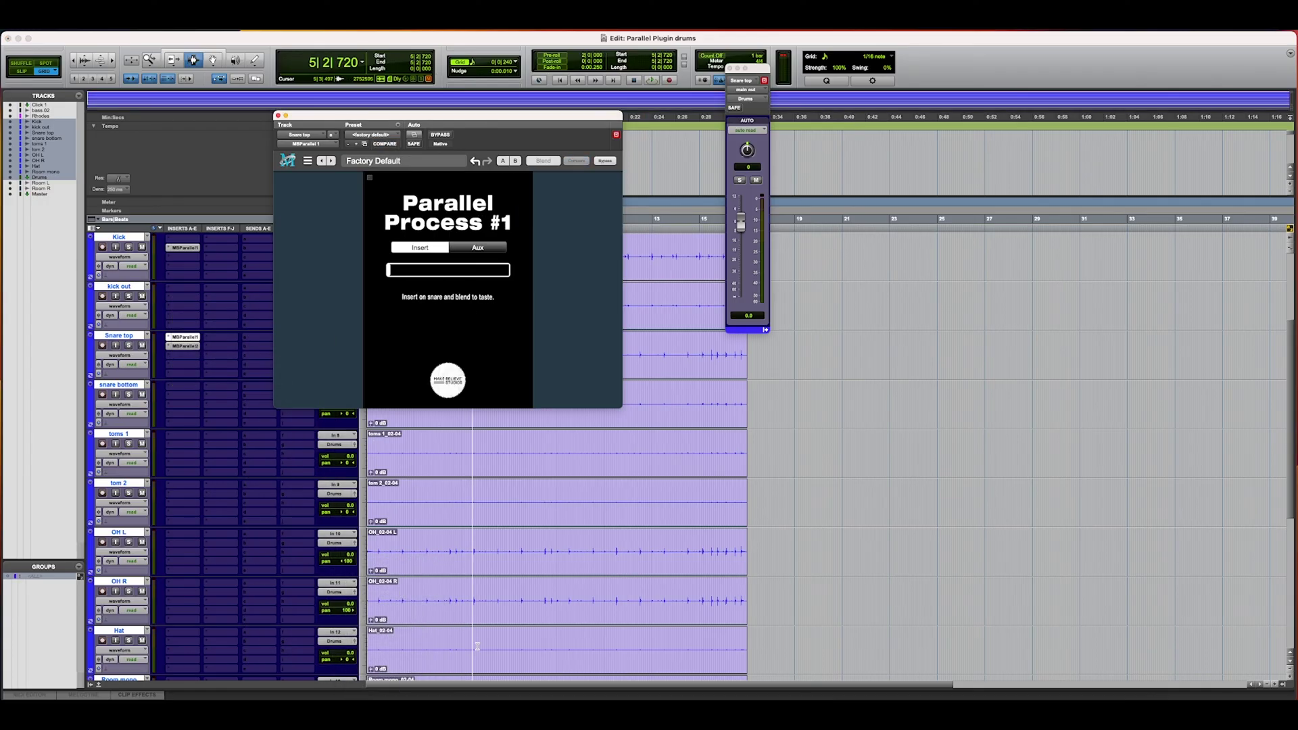
Set the snare's Parallel Process #1 blend to about half, nudging it slightly higher during playback
{"action": "scroll", "coordinate": [478, 576], "scroll_direction": "down", "scroll_amount": 3}
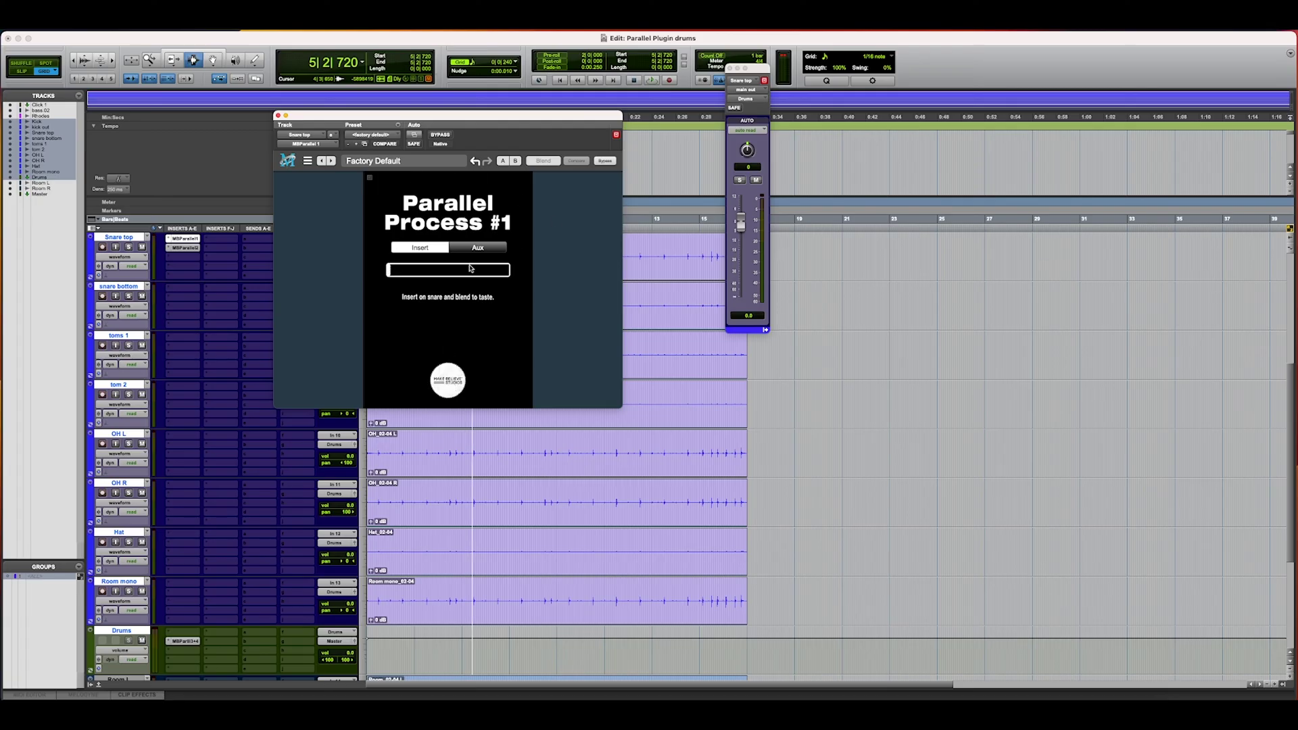
{"action": "left_click", "coordinate": [391, 272]}
{"action": "left_click_drag", "start_coordinate": [391, 272], "coordinate": [438, 280]}
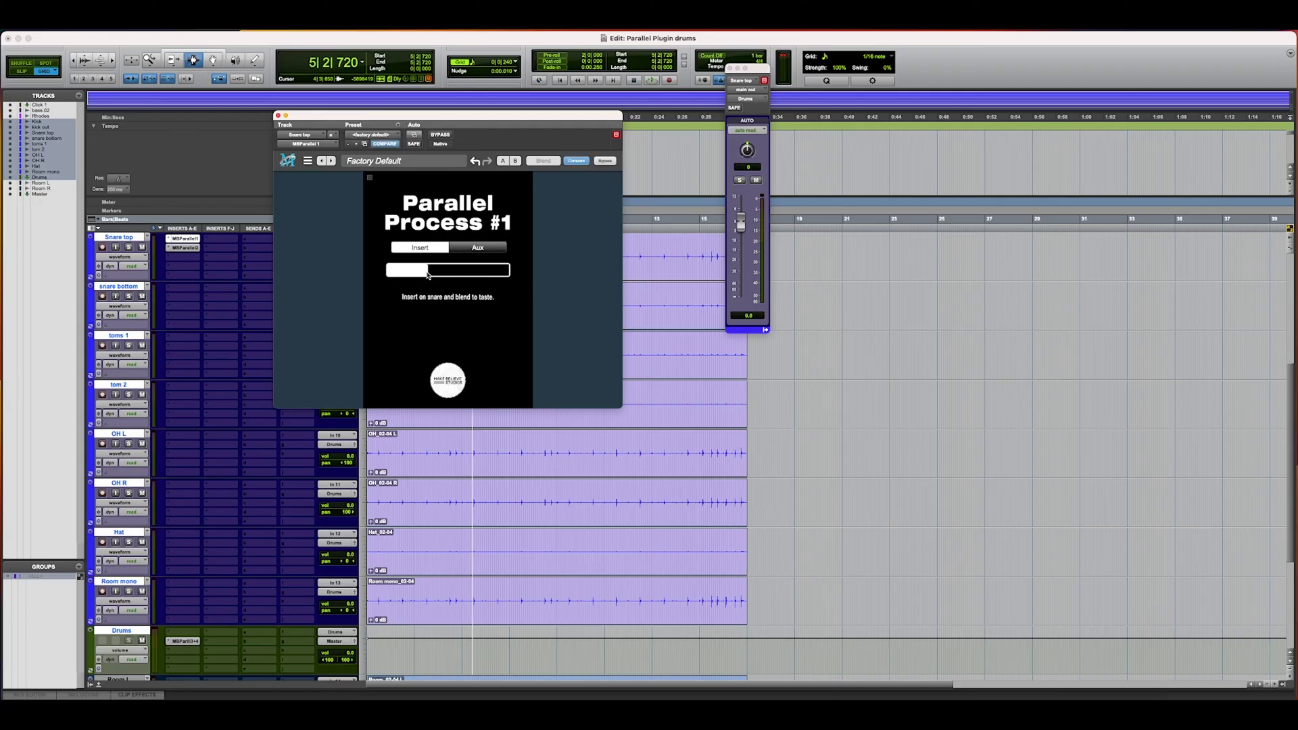
{"action": "key", "text": "space"}
{"action": "left_click_drag", "start_coordinate": [428, 275], "coordinate": [464, 281]}
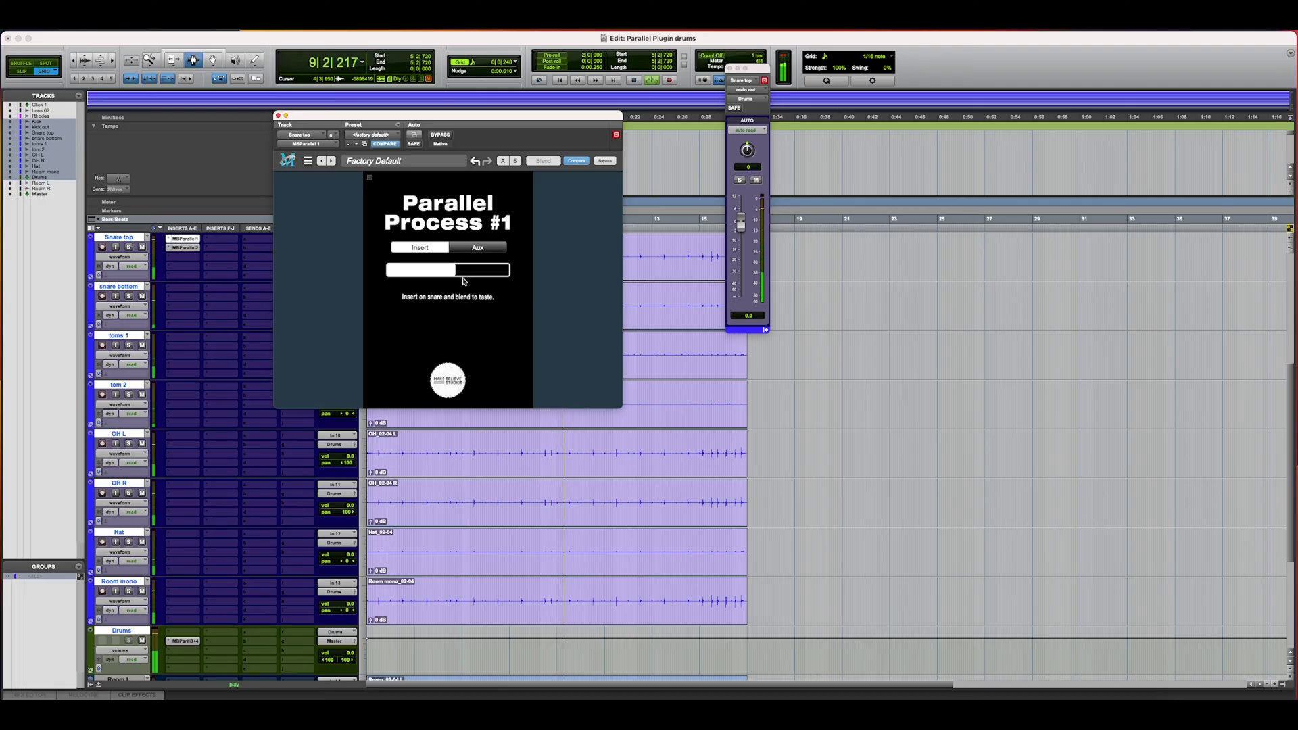
{"action": "key", "text": "space"}
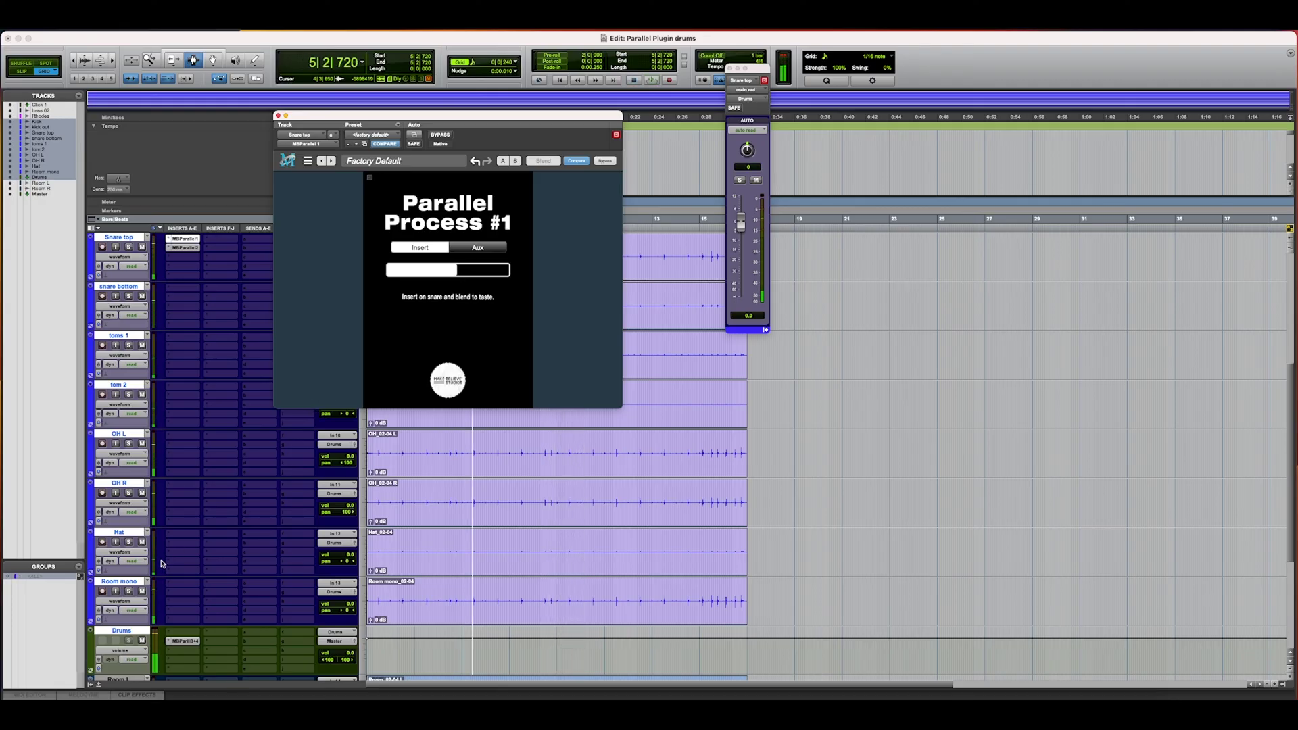
{"action": "left_click", "coordinate": [122, 631]}
{"action": "scroll", "coordinate": [148, 399], "scroll_direction": "up", "scroll_amount": 5}
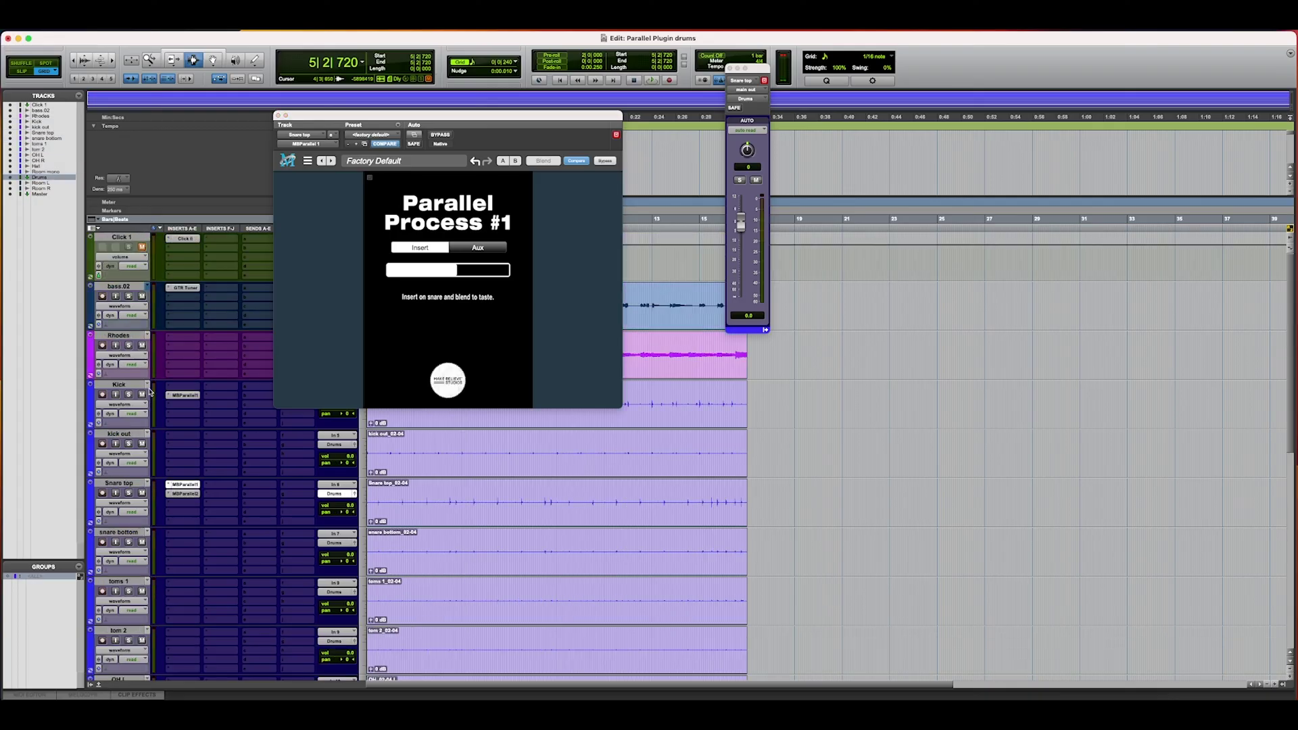
{"action": "left_click", "coordinate": [119, 384], "text": "shift"}
{"action": "scroll", "coordinate": [195, 388], "scroll_direction": "down", "scroll_amount": 2}
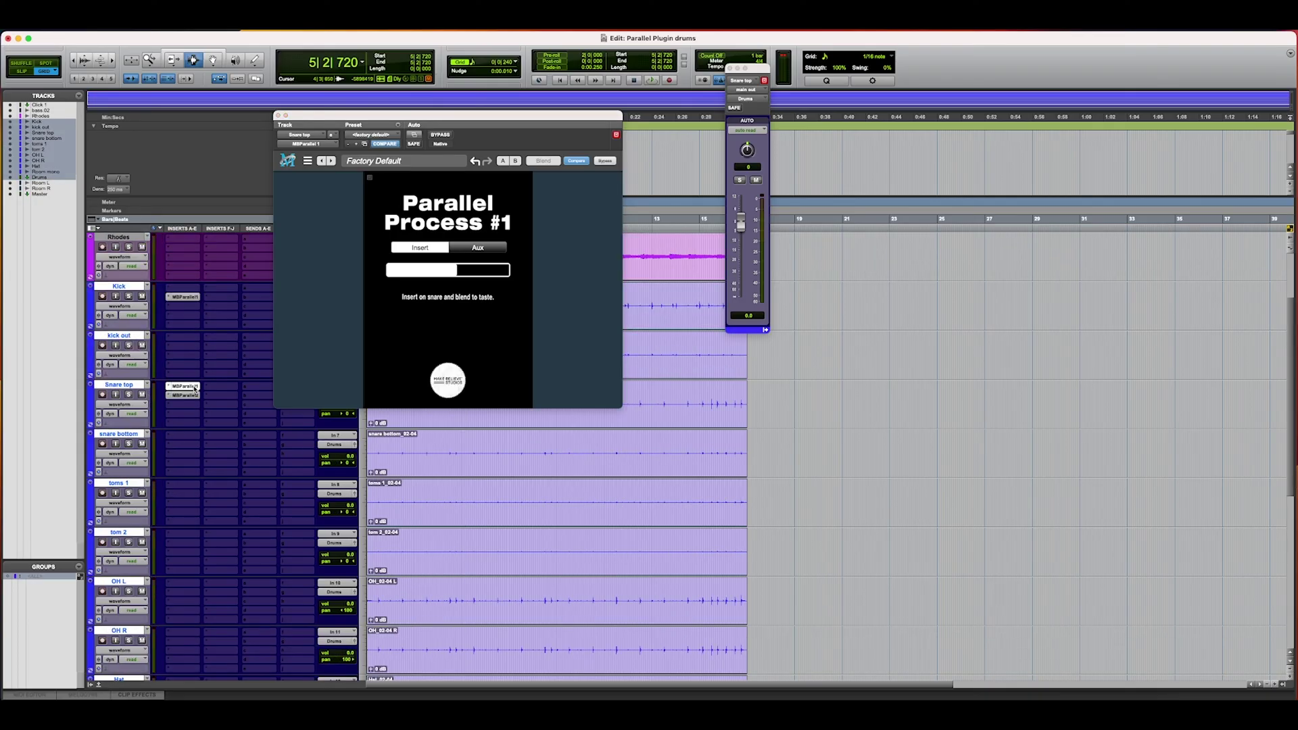
{"action": "left_click", "coordinate": [182, 302]}
{"action": "scroll", "coordinate": [200, 365], "scroll_direction": "down", "scroll_amount": 3}
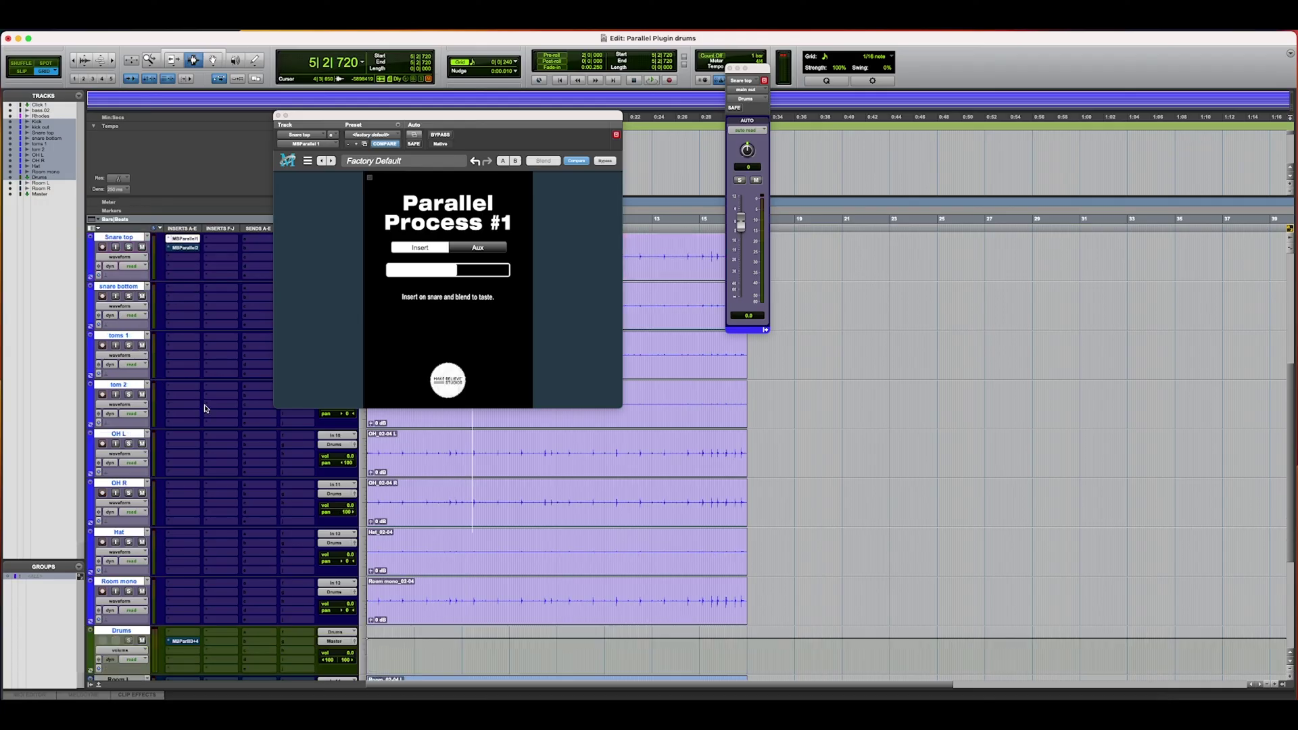
{"action": "scroll", "coordinate": [197, 331], "scroll_direction": "up", "scroll_amount": 1}
{"action": "left_click", "coordinate": [189, 293], "text": "super"}
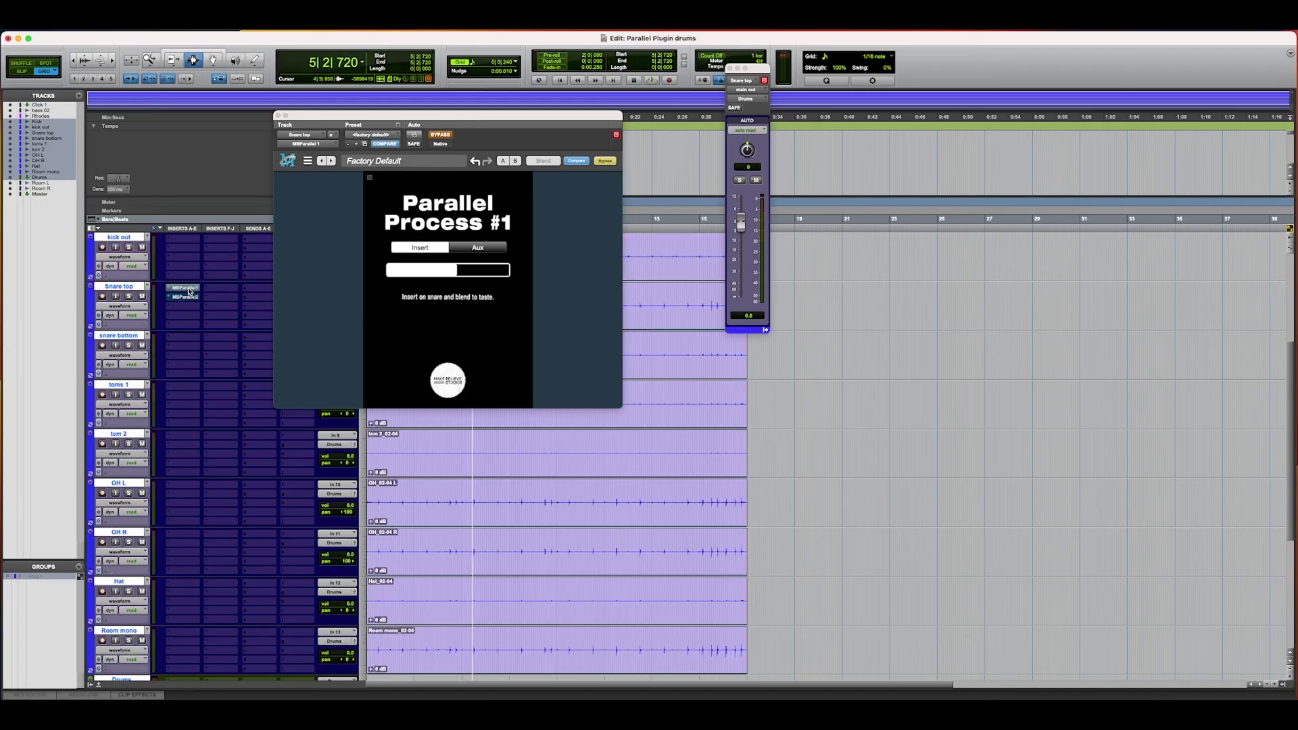
{"action": "scroll", "coordinate": [190, 294], "scroll_direction": "down", "scroll_amount": 2}
{"action": "key", "text": "space"}
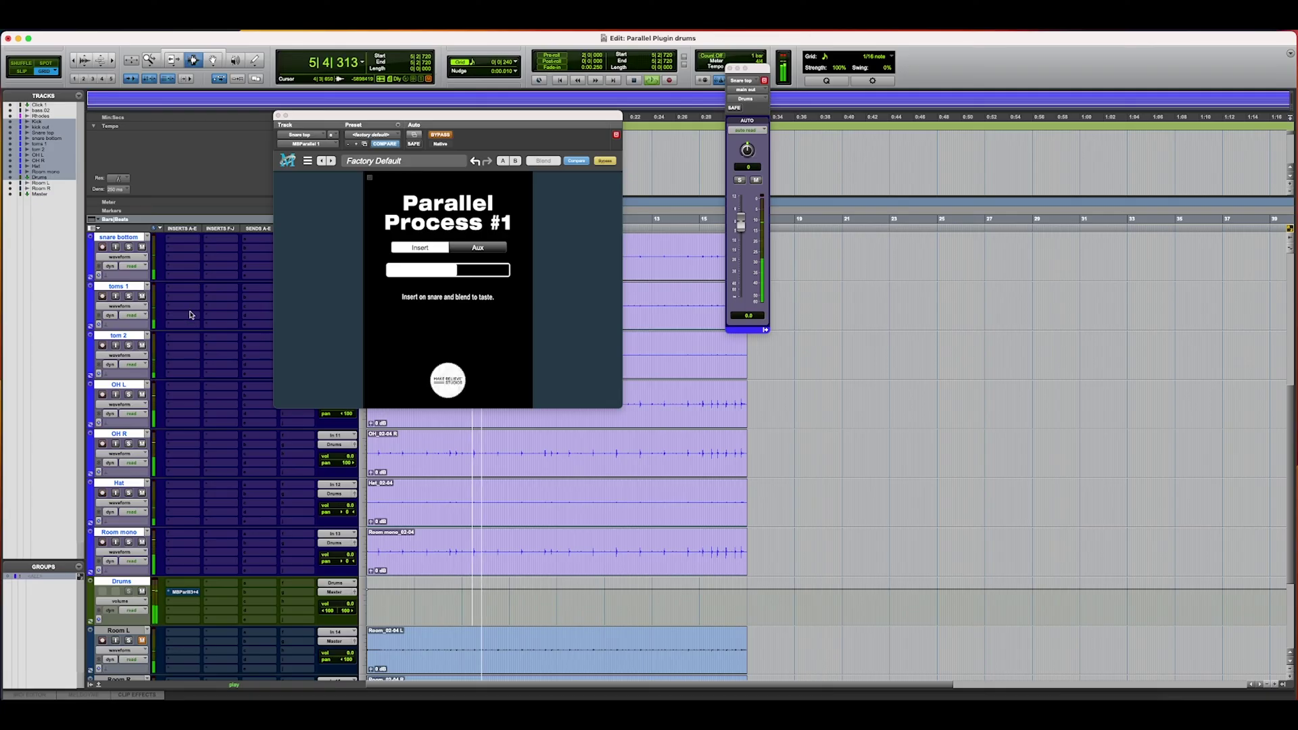
{"action": "scroll", "coordinate": [188, 308], "scroll_direction": "up", "scroll_amount": 4}
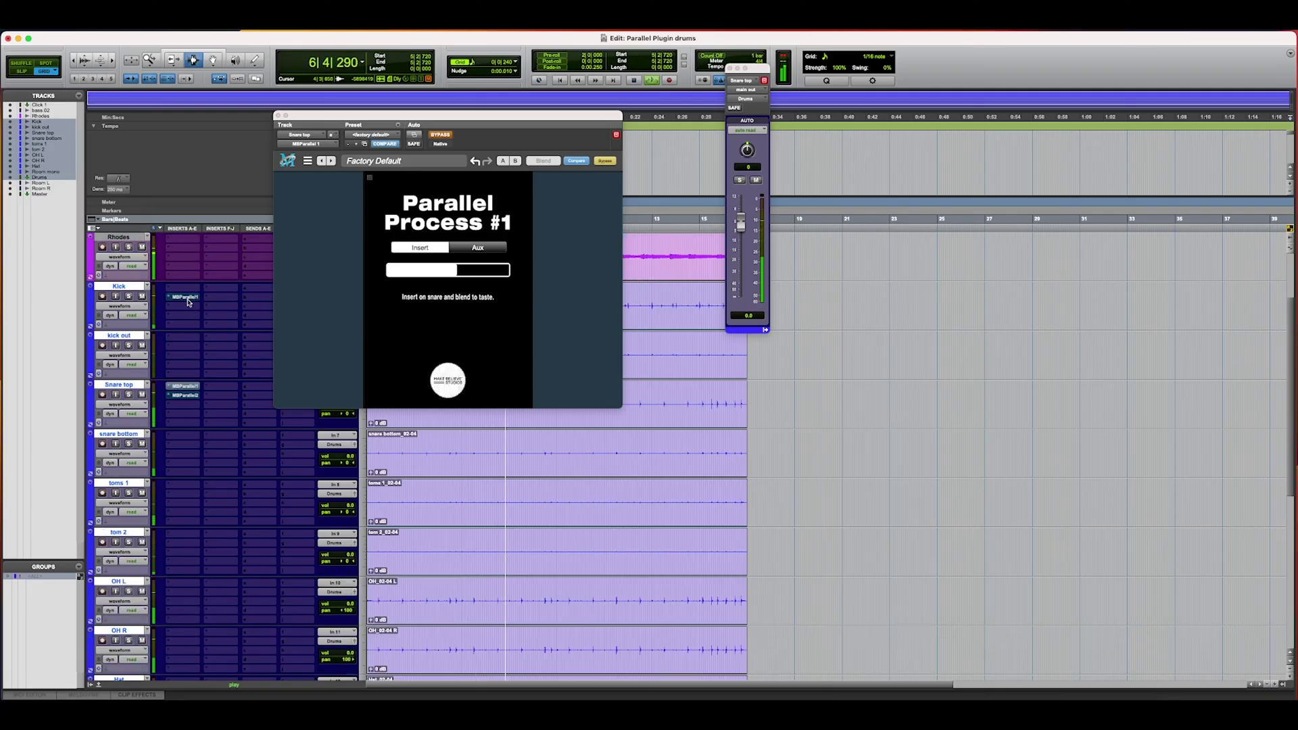
{"action": "key", "text": "space"}
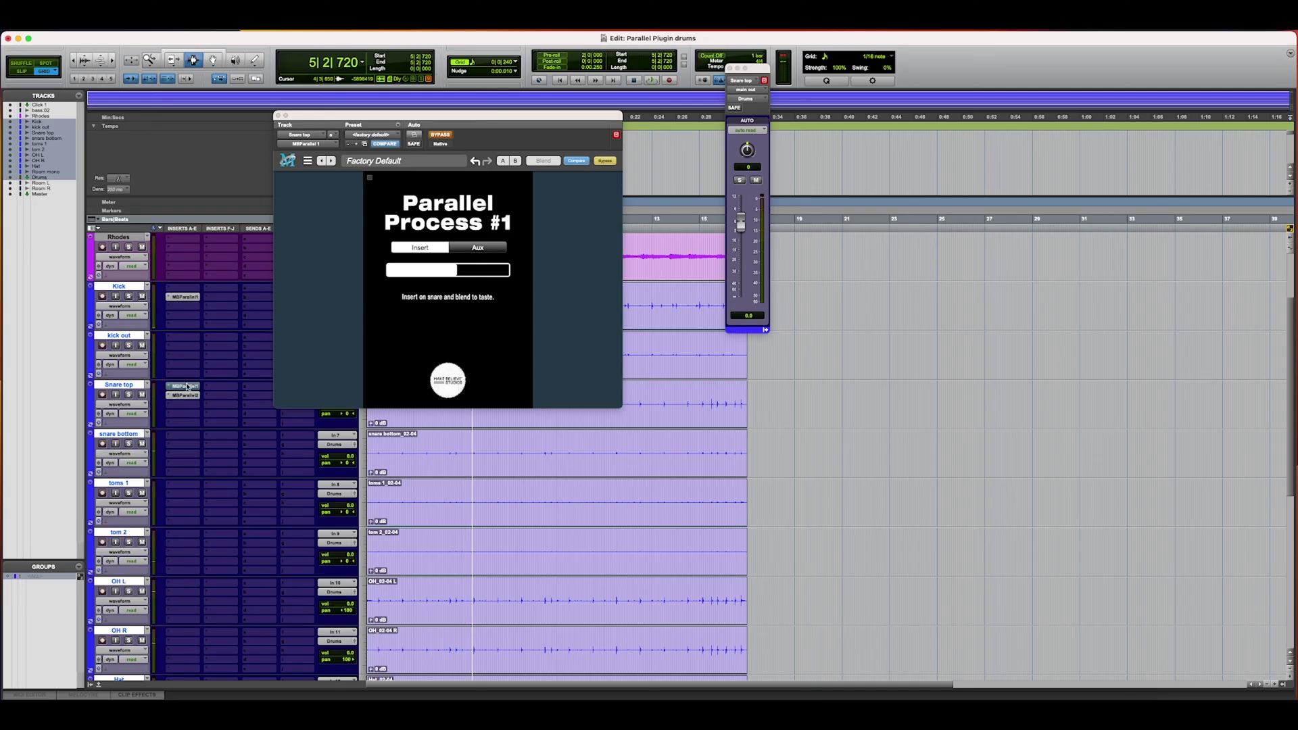
{"action": "left_click", "coordinate": [187, 386], "text": "super"}
{"action": "key", "text": "space"}
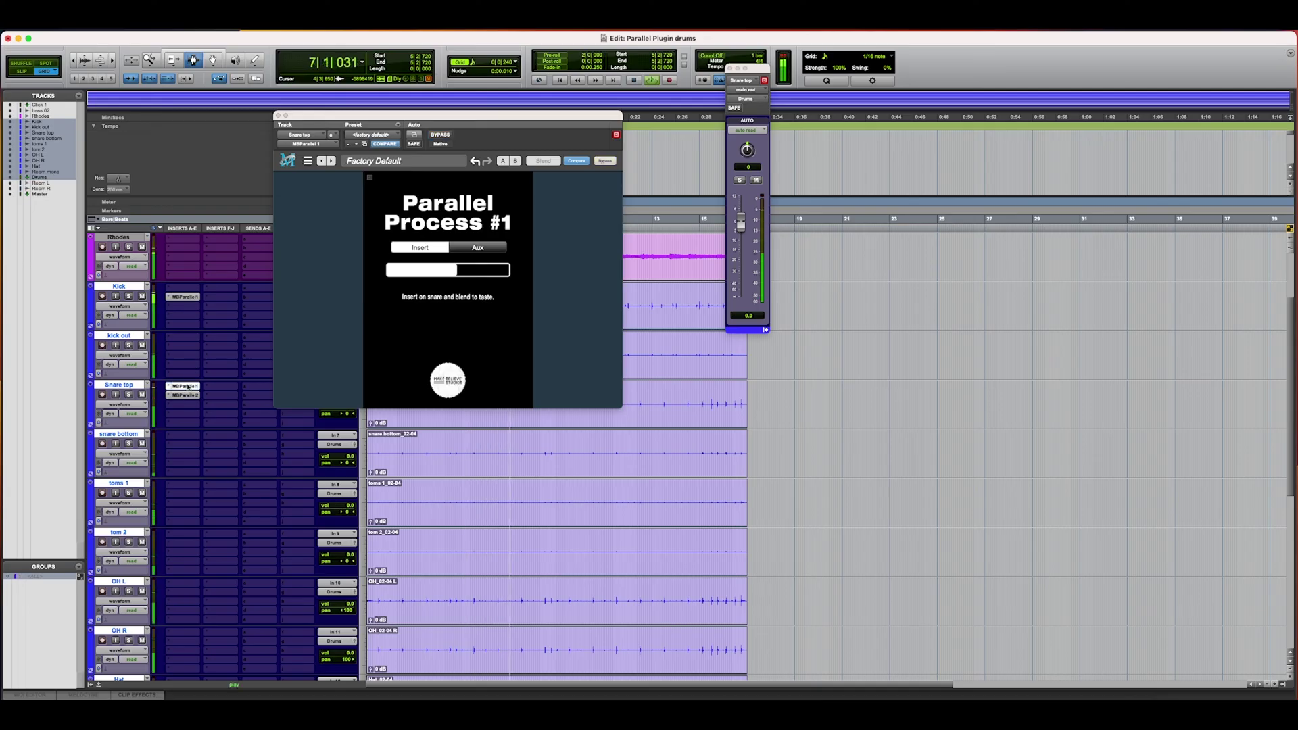
{"action": "key", "text": "space"}
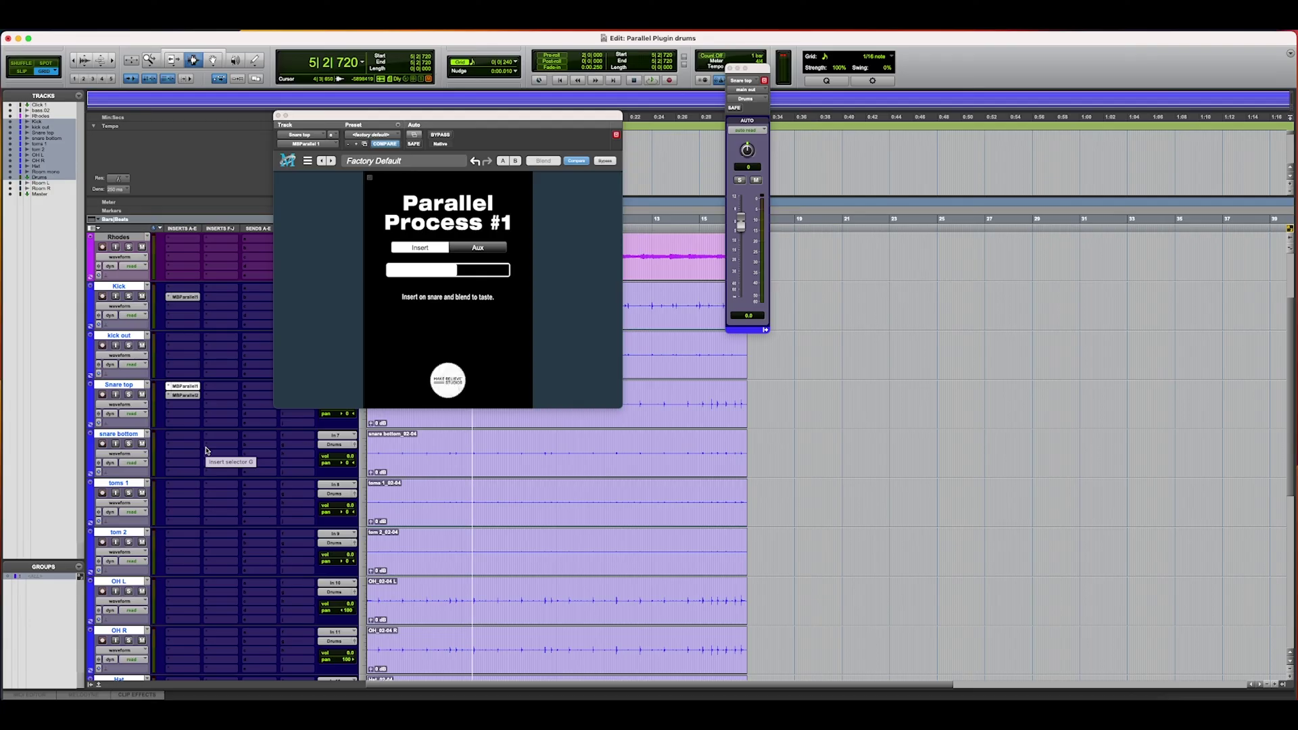
Close the snare plug-in window and insert MBParallel 3+4 (mono) on Rhodes insert A
{"action": "left_click", "coordinate": [279, 116]}
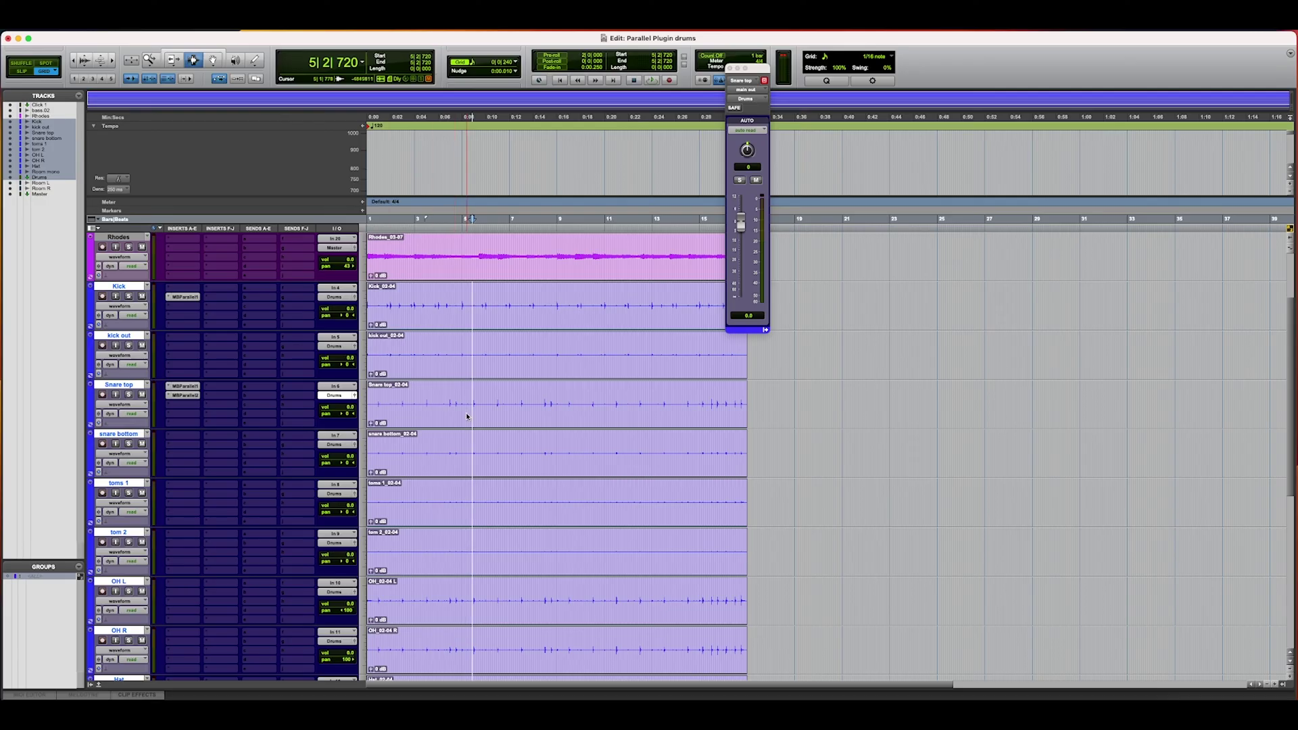
{"action": "scroll", "coordinate": [467, 417], "scroll_direction": "down", "scroll_amount": 2}
{"action": "scroll", "coordinate": [468, 410], "scroll_direction": "down", "scroll_amount": 5}
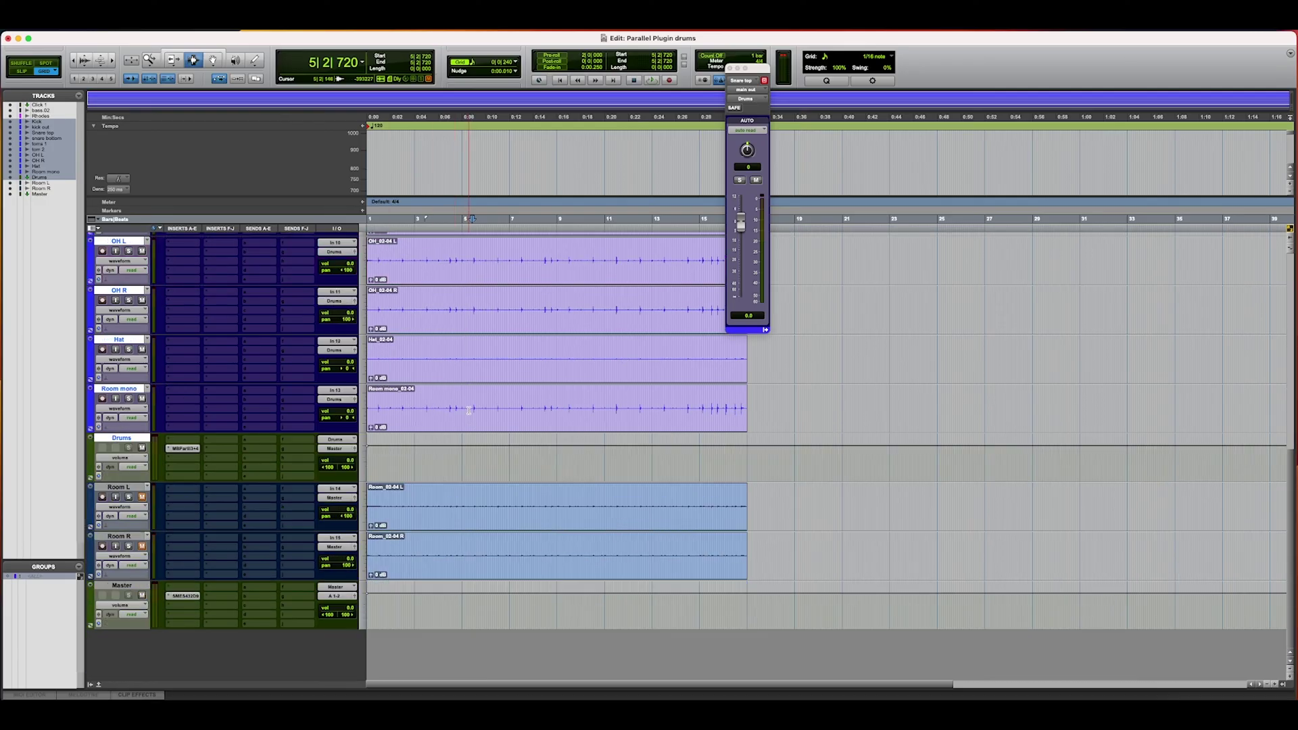
{"action": "scroll", "coordinate": [468, 410], "scroll_direction": "up", "scroll_amount": 9}
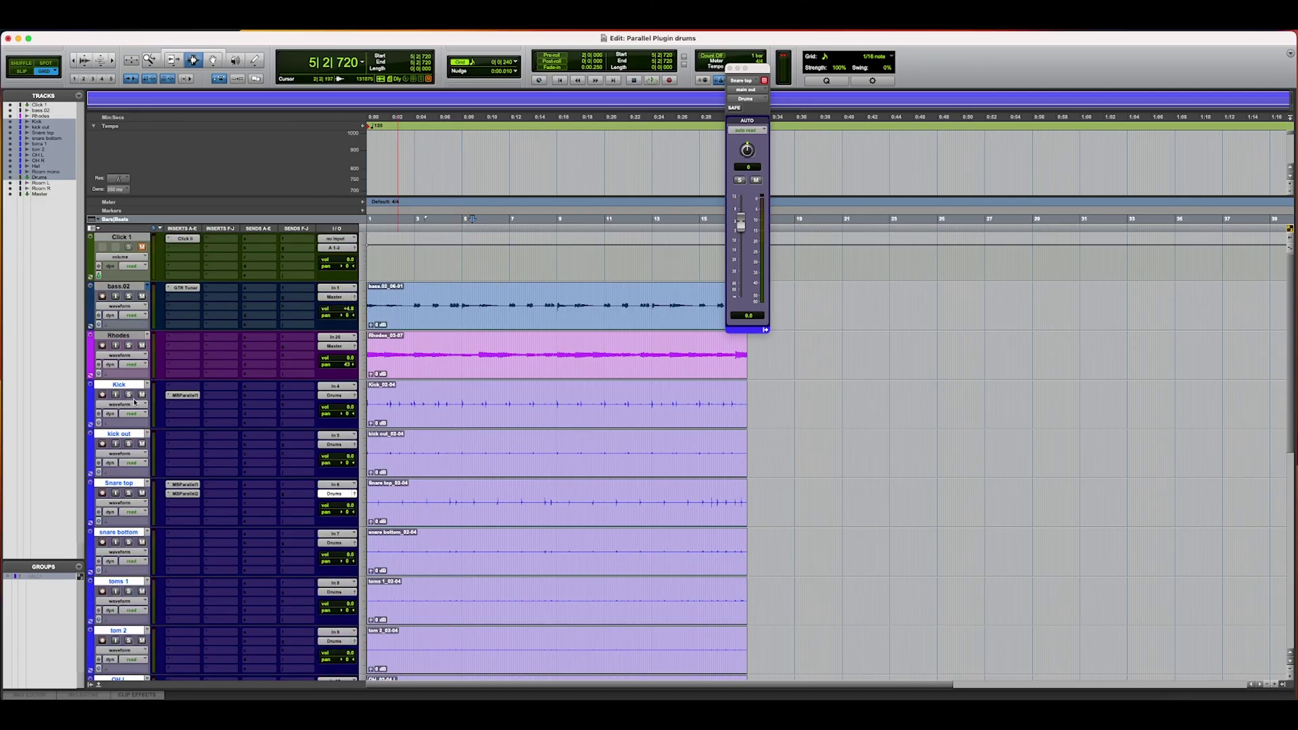
{"action": "left_click", "coordinate": [183, 346]}
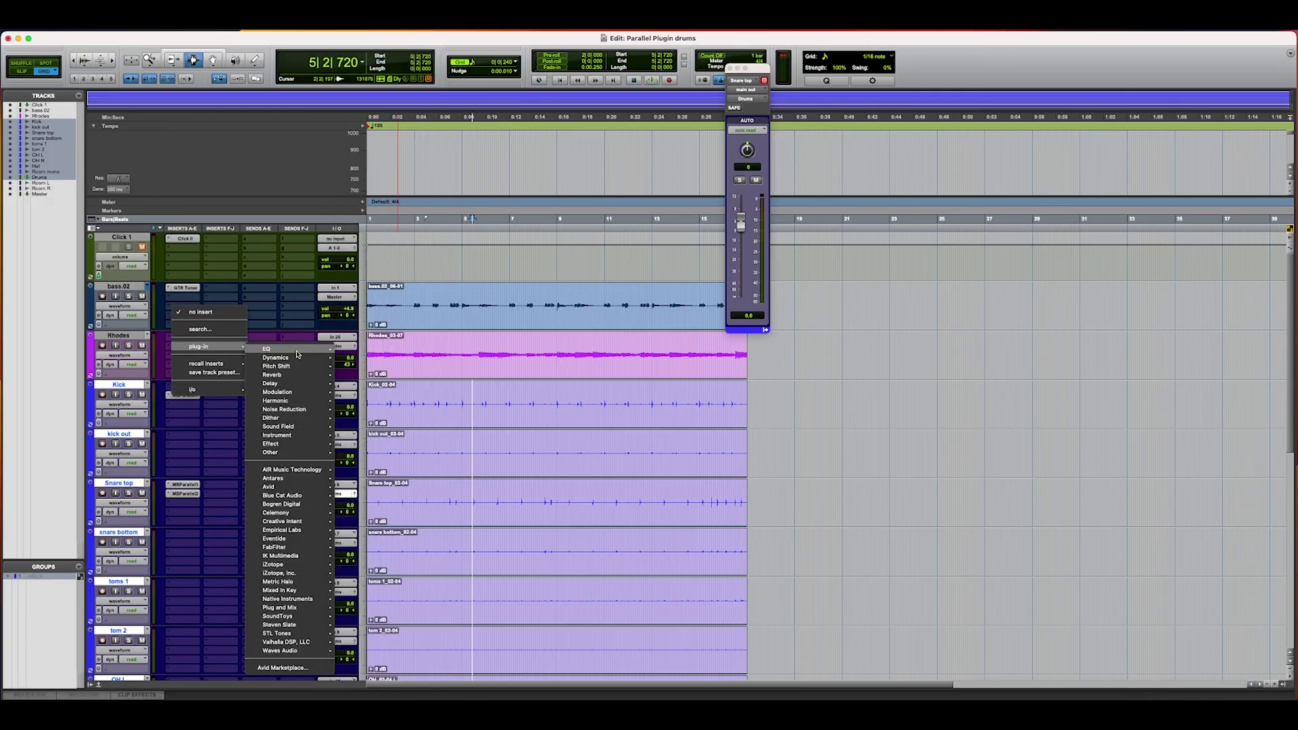
{"action": "mouse_move", "coordinate": [313, 357]}
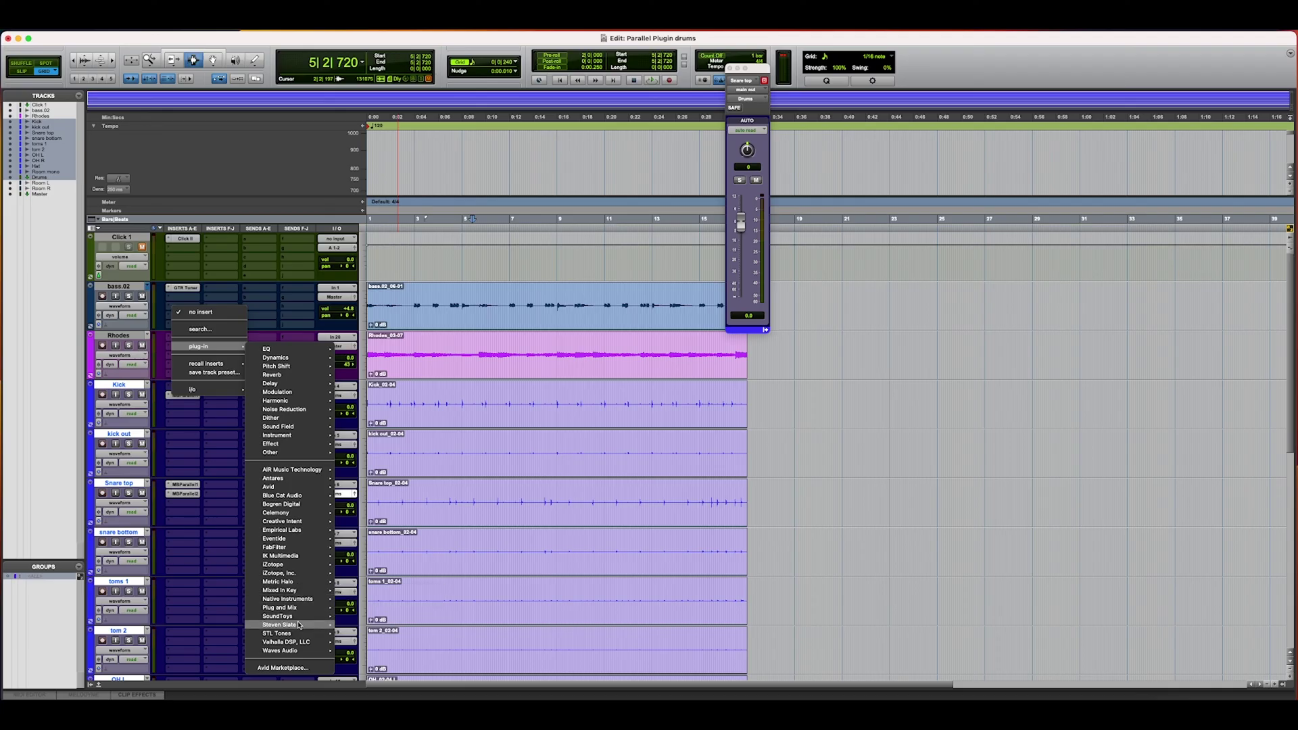
{"action": "mouse_move", "coordinate": [304, 628]}
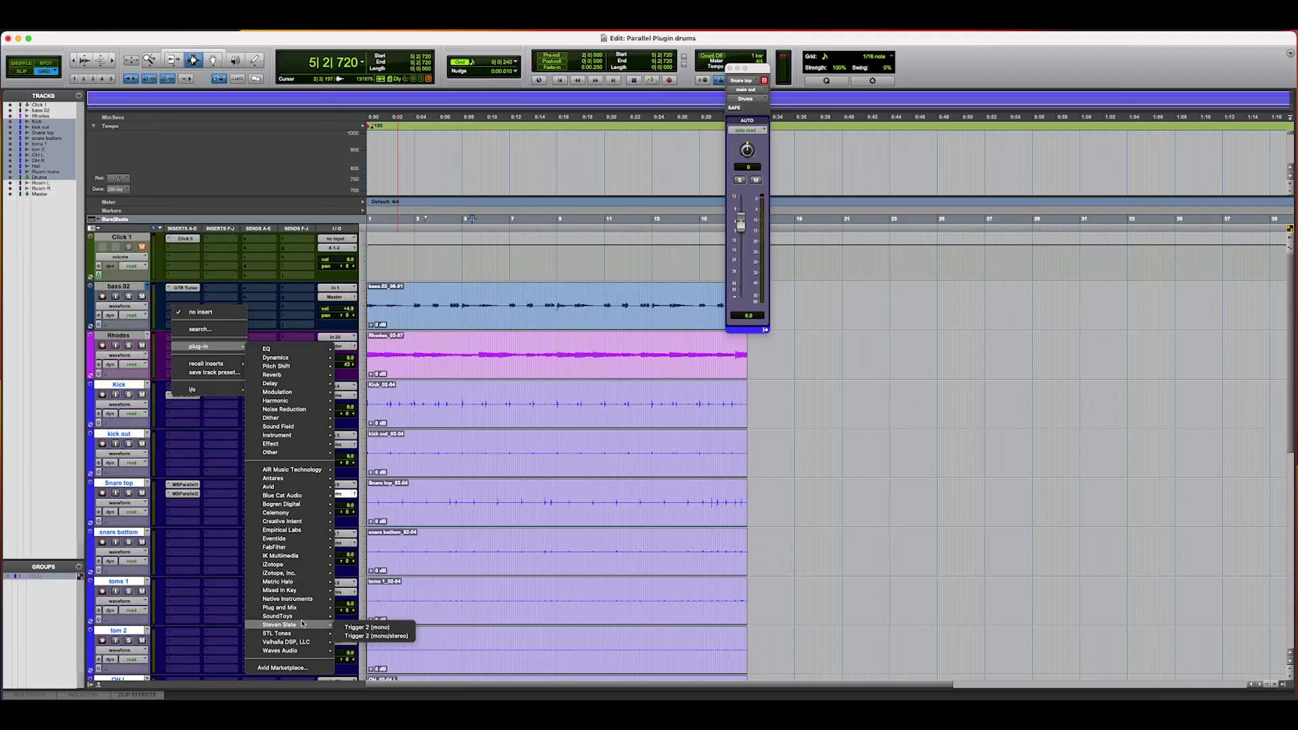
{"action": "mouse_move", "coordinate": [303, 583]}
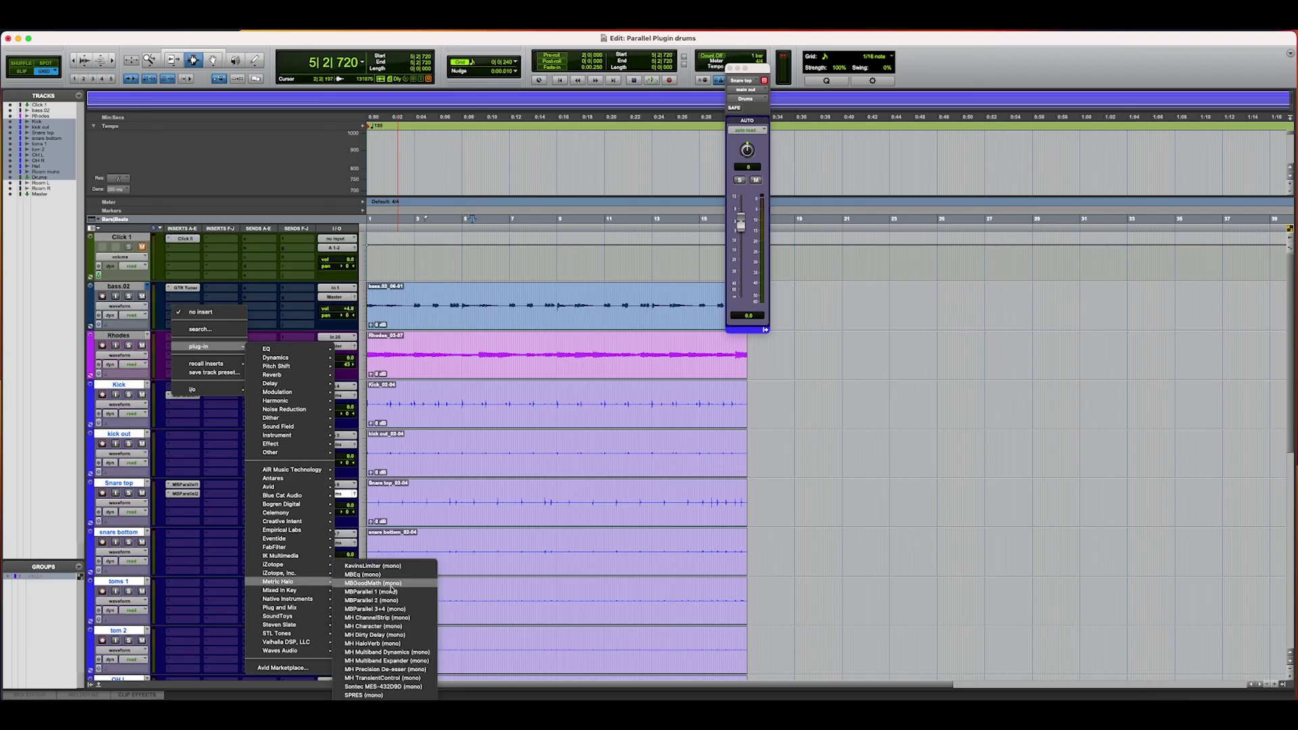
{"action": "left_click", "coordinate": [401, 609]}
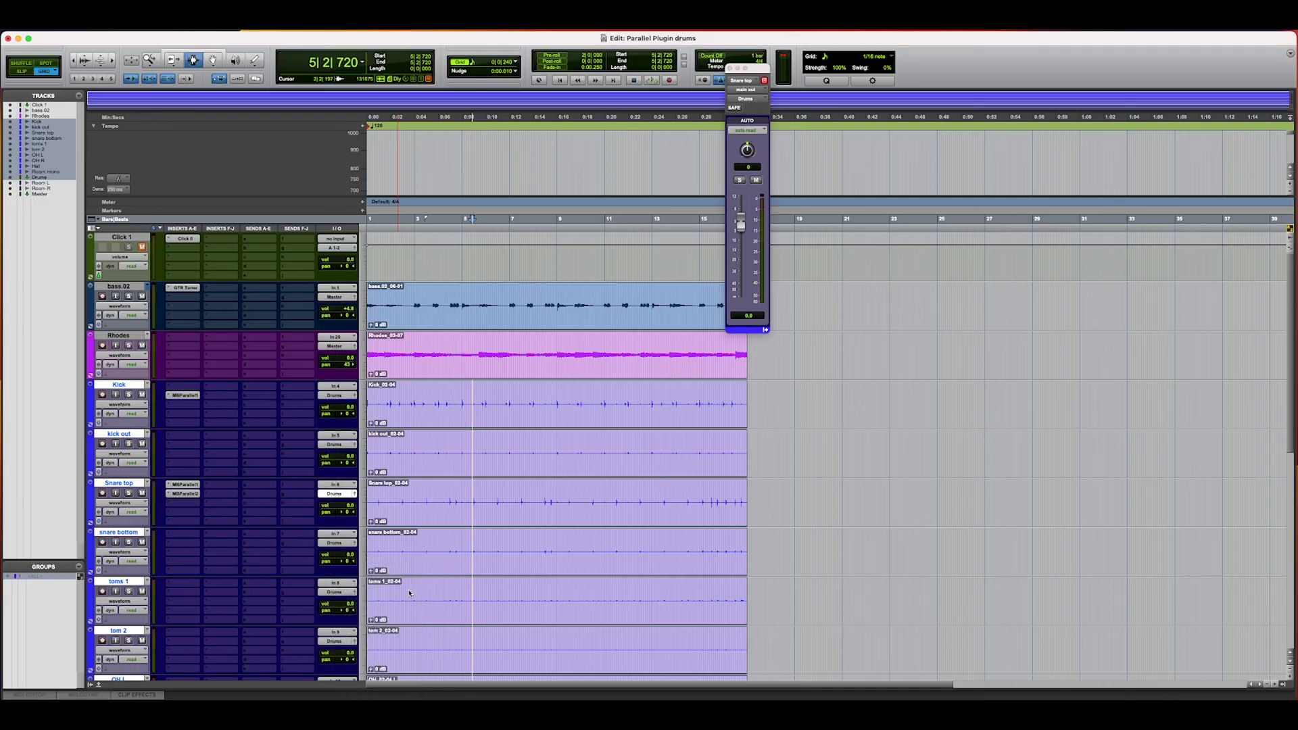
Blend in about half of the Rhodes parallel processing during playback, then close the window
{"action": "key", "text": "space"}
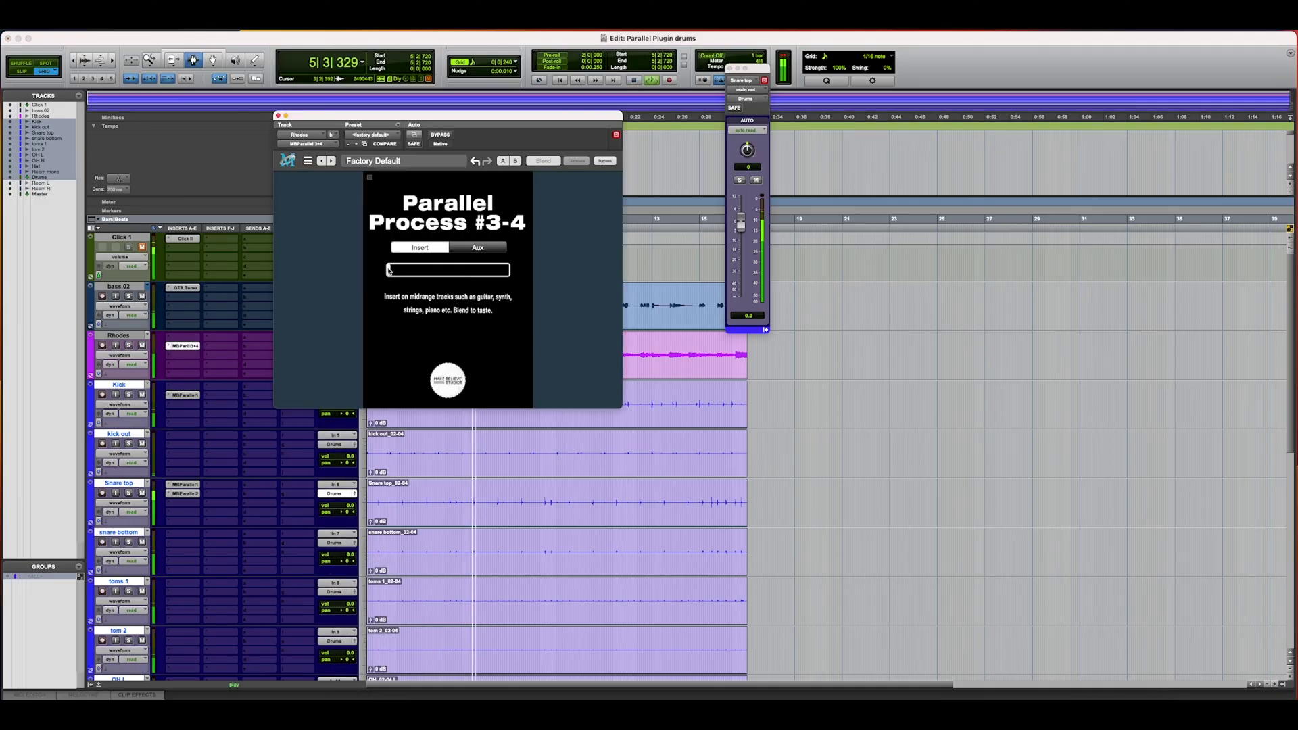
{"action": "left_click_drag", "start_coordinate": [390, 271], "coordinate": [496, 289]}
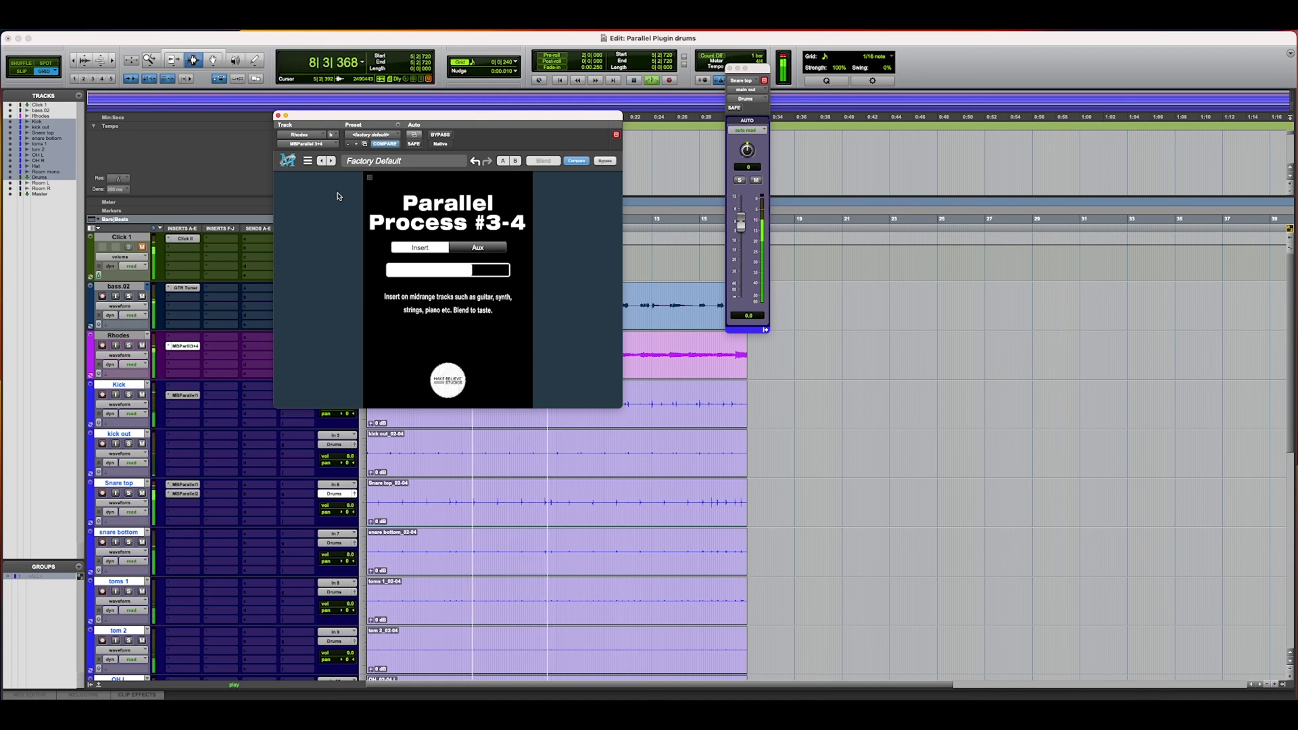
{"action": "left_click", "coordinate": [279, 116]}
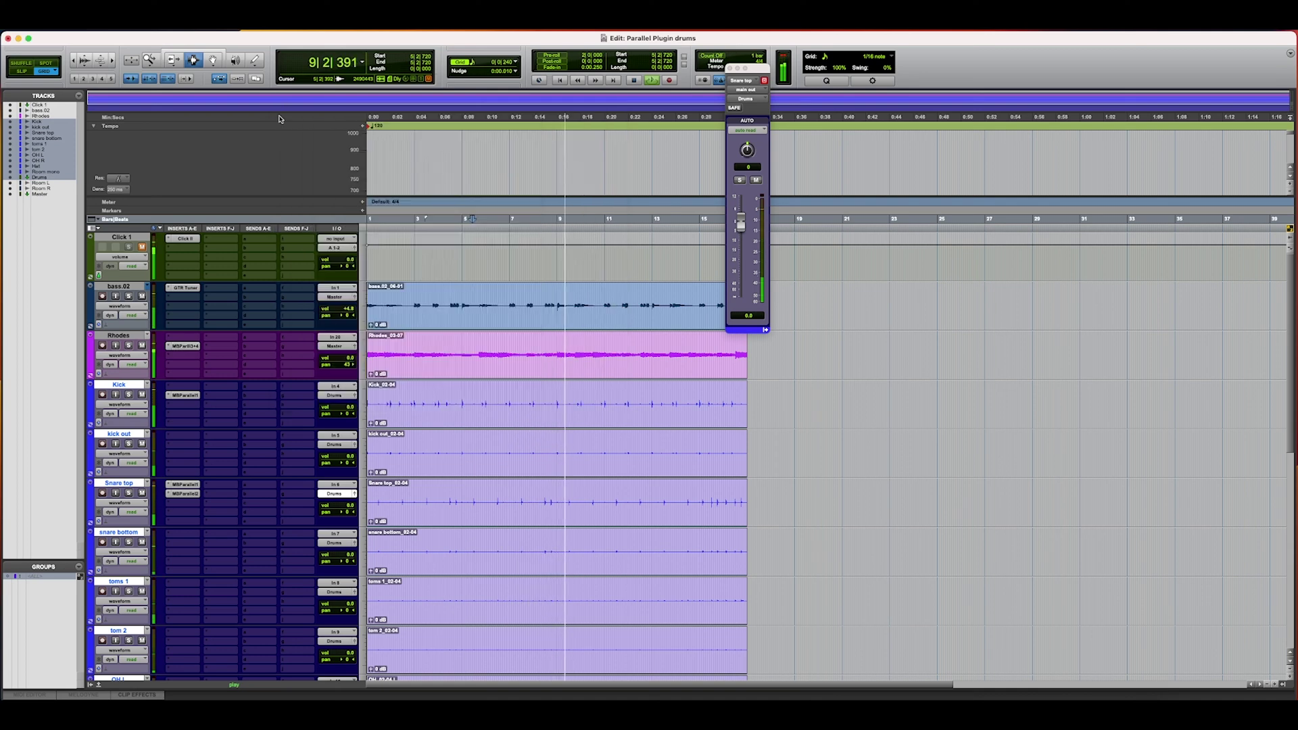
{"action": "key", "text": "space"}
Lower the Rhodes volume slightly and raise its parallel blend nearly to full
{"action": "left_click", "coordinate": [341, 360]}
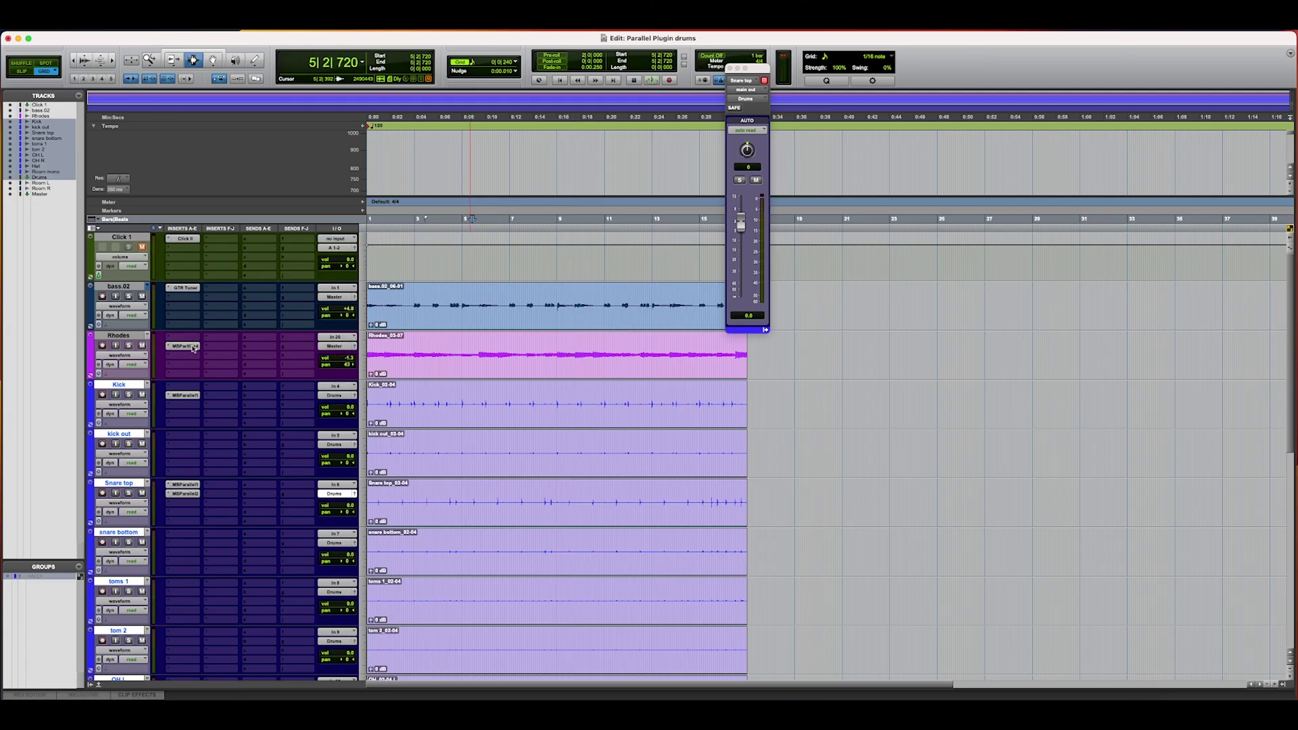
{"action": "left_click", "coordinate": [193, 347]}
{"action": "key", "text": "space"}
{"action": "left_click_drag", "start_coordinate": [473, 271], "coordinate": [499, 272]}
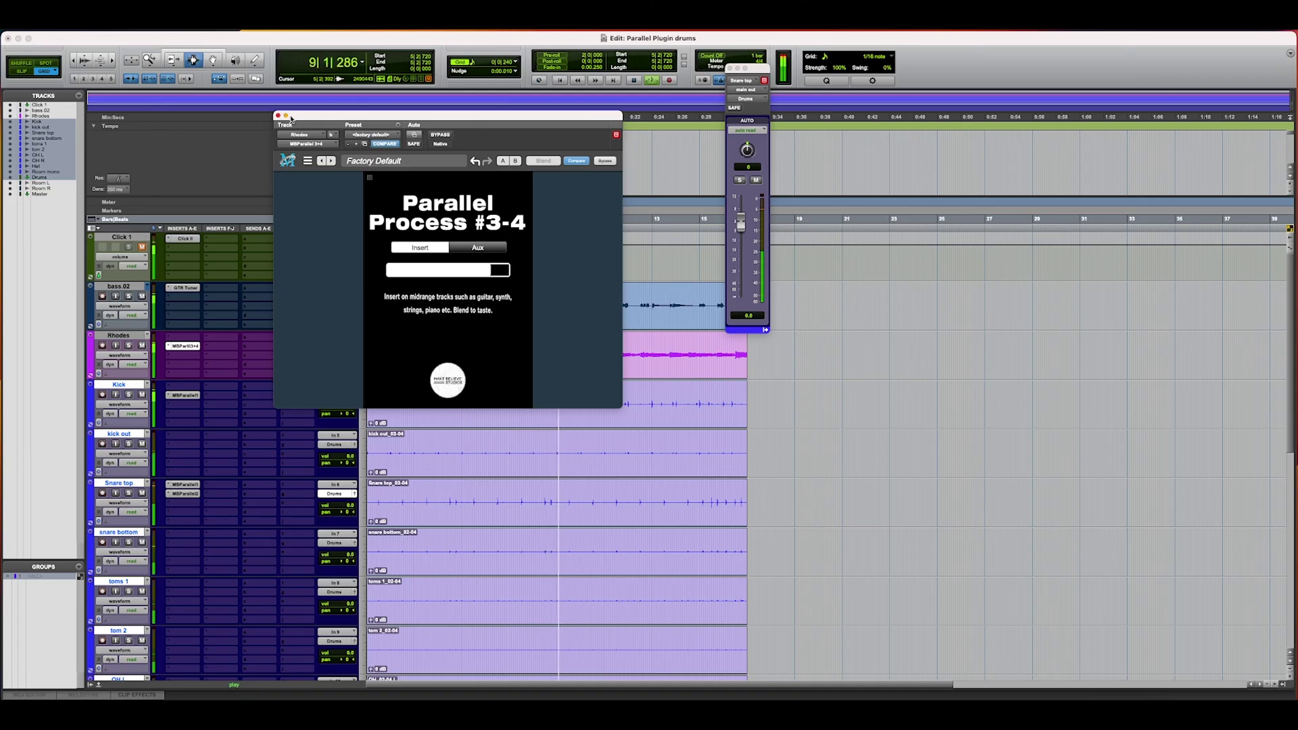
Close the Rhodes plug-in window, stop playback, and select the Rhodes track
{"action": "left_click", "coordinate": [278, 115]}
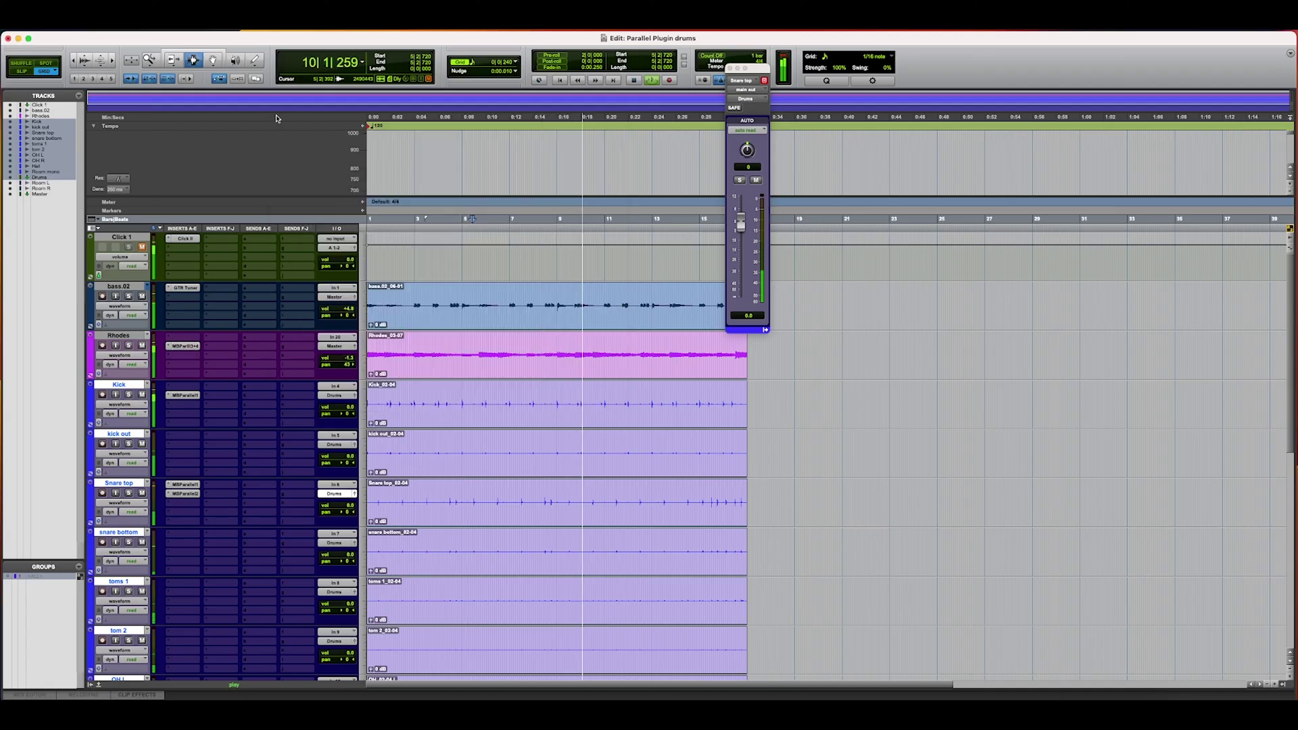
{"action": "key", "text": "space"}
{"action": "left_click", "coordinate": [119, 336]}
{"action": "scroll", "coordinate": [119, 335], "scroll_direction": "down", "scroll_amount": 10}
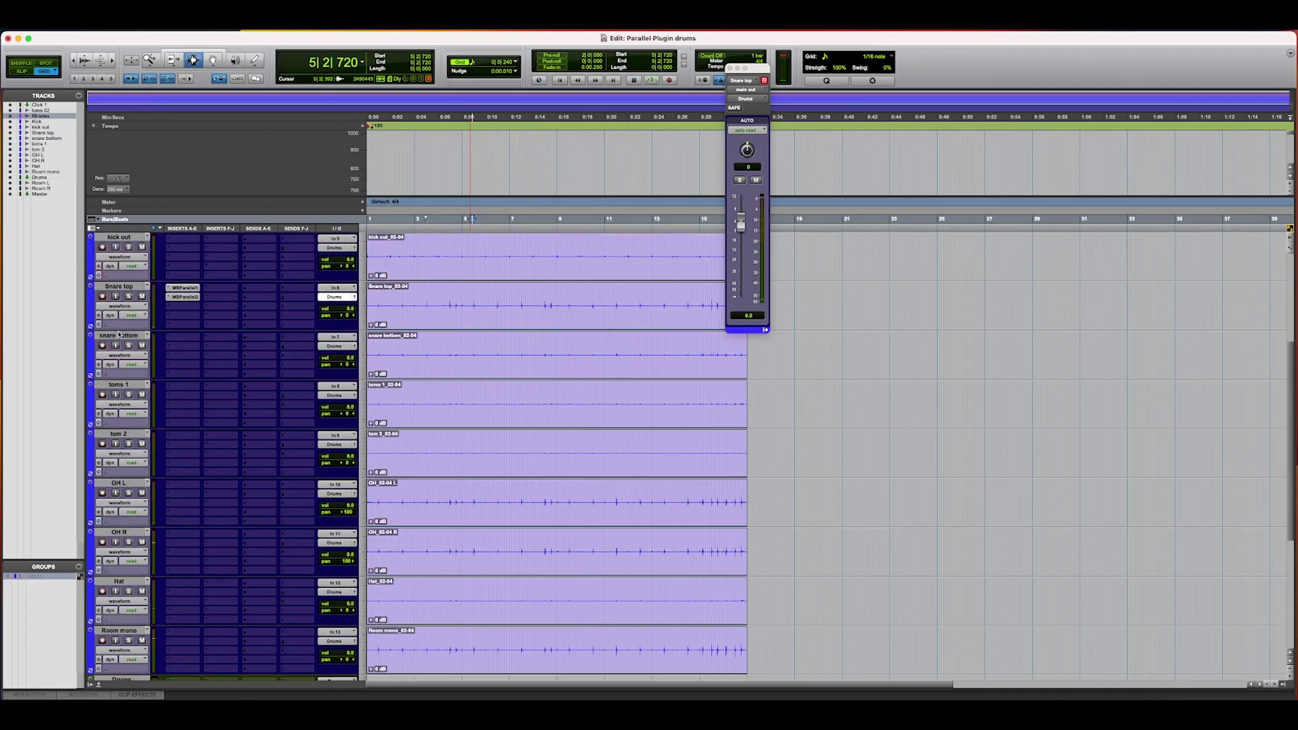
Extend the selection through Drums and Master, excluding Room R, then play back and stop
{"action": "left_click", "coordinate": [130, 443], "text": "shift"}
{"action": "scroll", "coordinate": [155, 436], "scroll_direction": "up", "scroll_amount": 10}
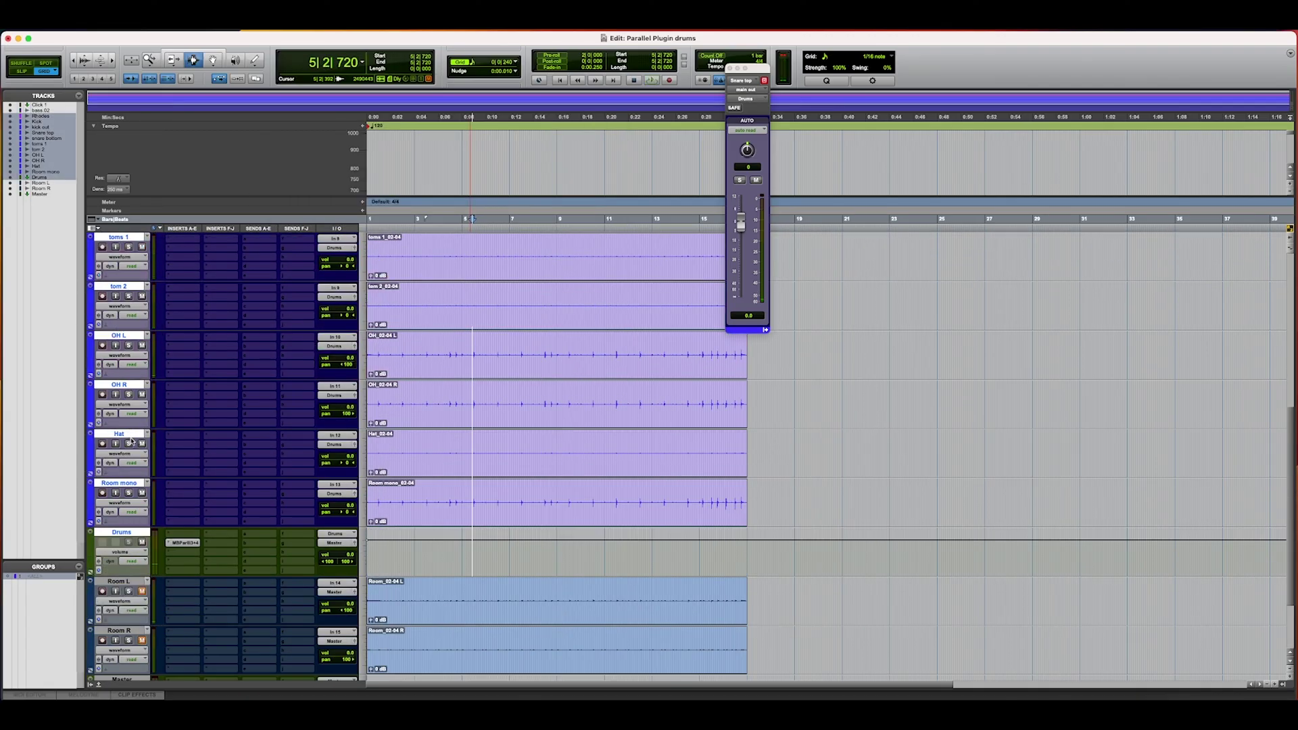
{"action": "scroll", "coordinate": [185, 428], "scroll_direction": "down", "scroll_amount": 10}
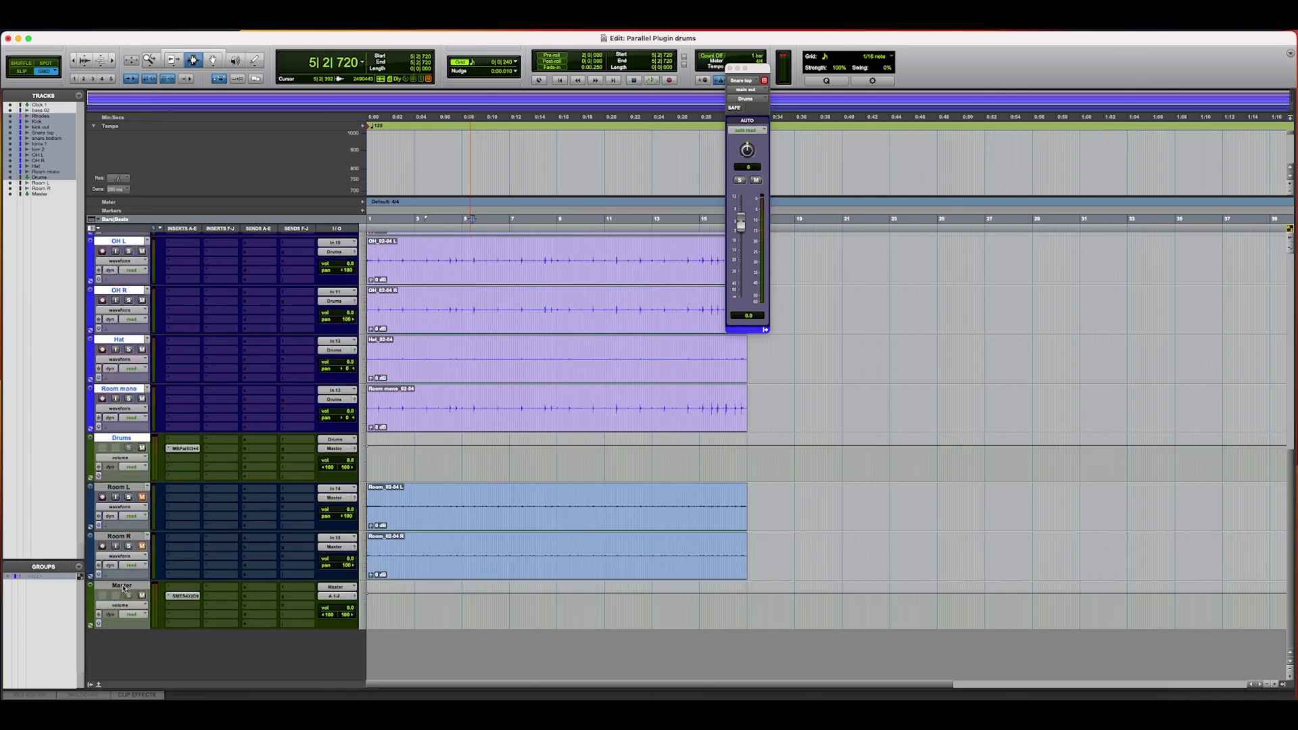
{"action": "left_click", "coordinate": [124, 589], "text": "shift"}
{"action": "left_click", "coordinate": [120, 538], "text": "super"}
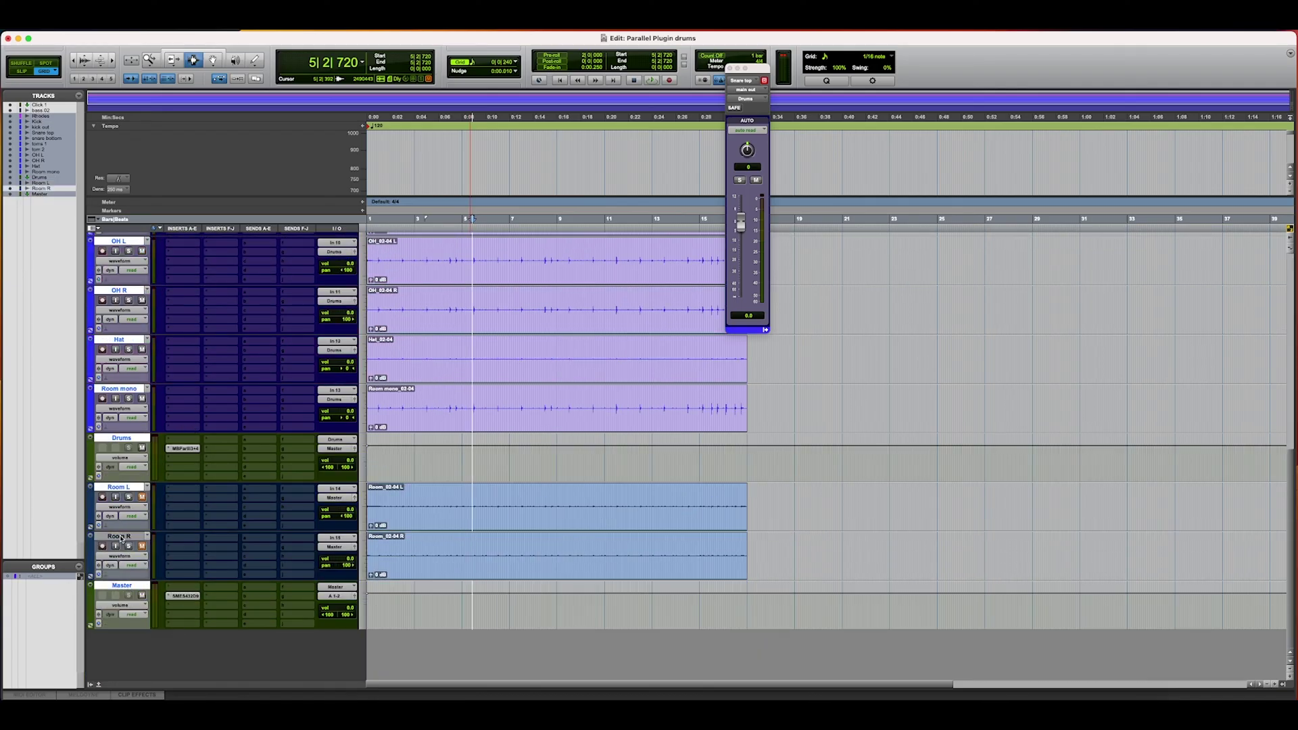
{"action": "scroll", "coordinate": [187, 349], "scroll_direction": "up", "scroll_amount": 10}
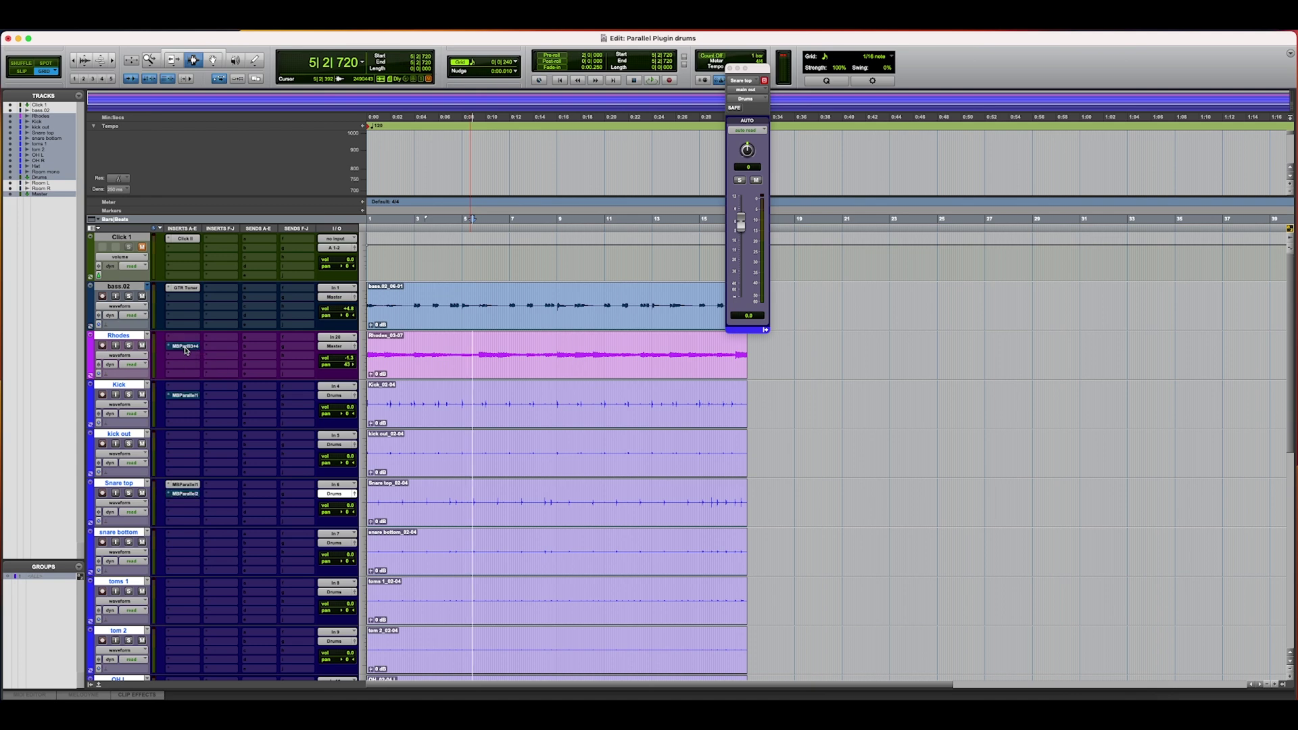
{"action": "key", "text": "space"}
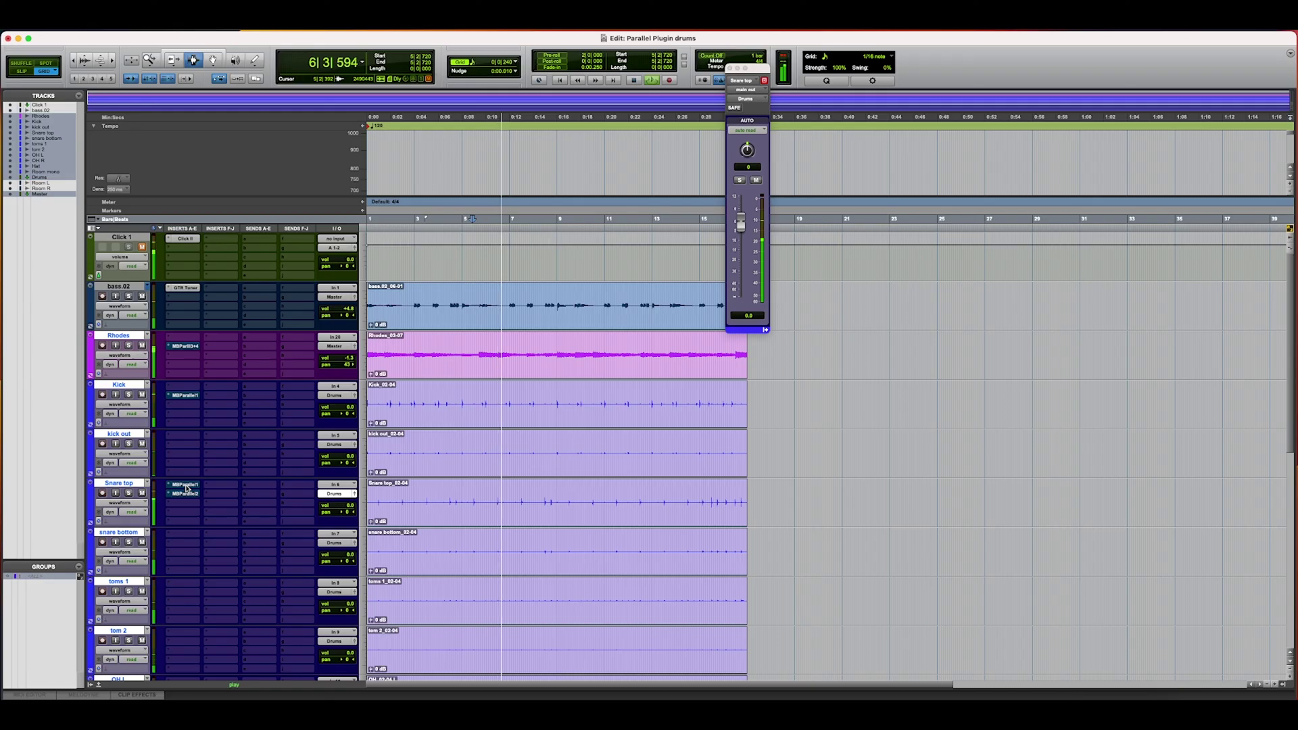
{"action": "key", "text": "space"}
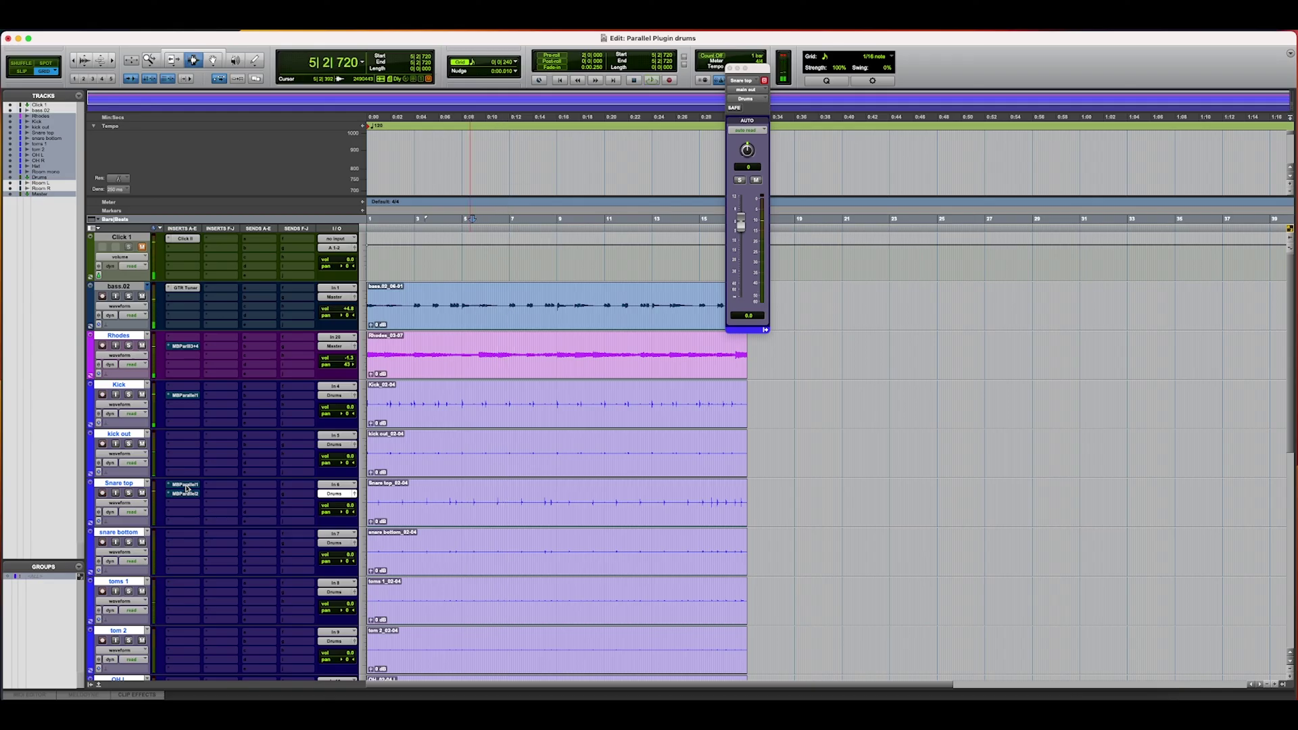